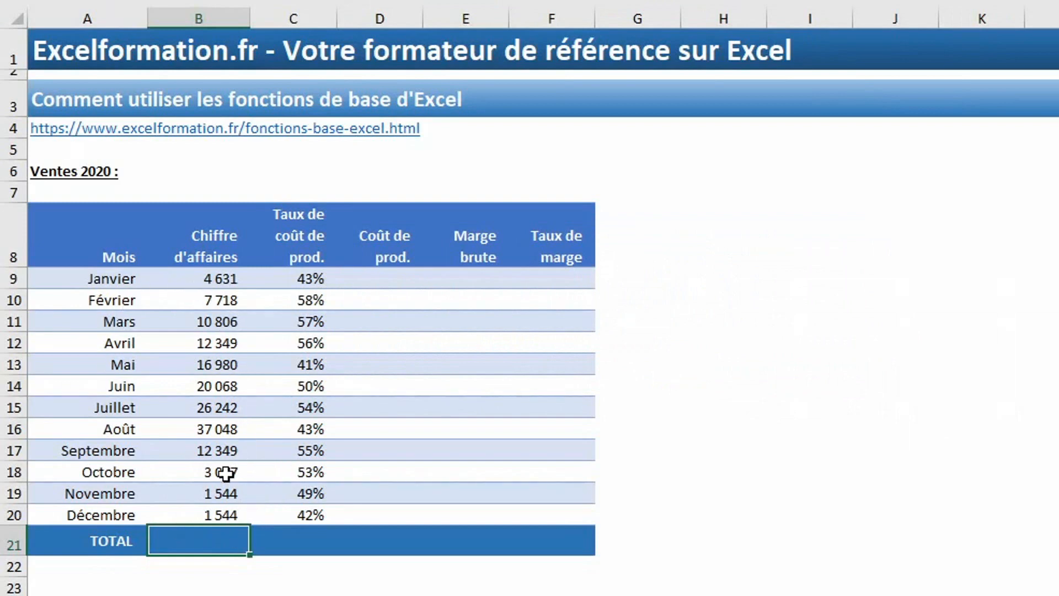
Step: Total the monthly revenue in B21 by adding each cell individually from B9 through B20 with plus signs
text(=)
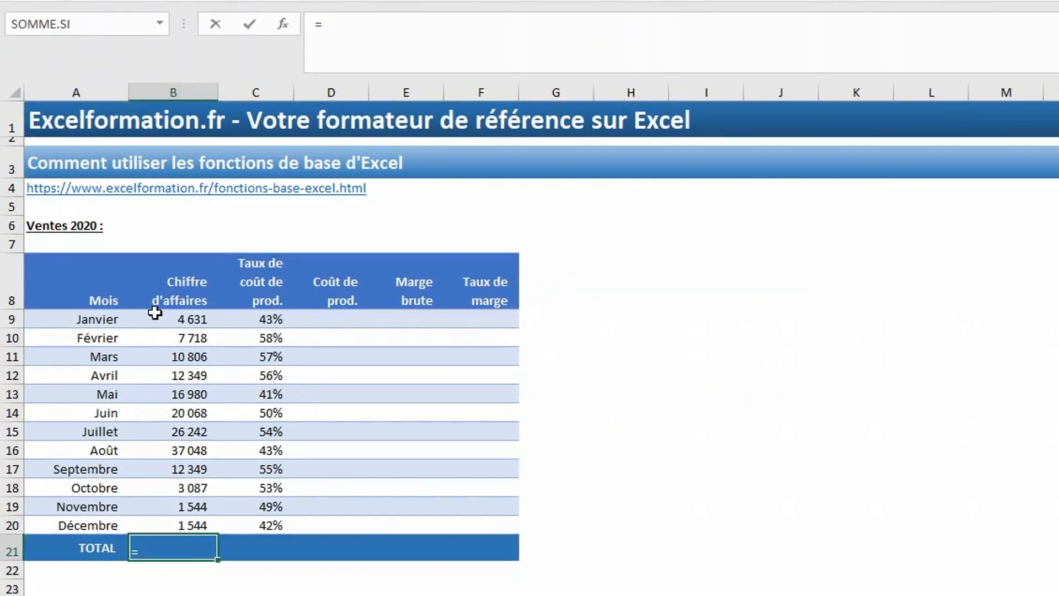
click(171, 321)
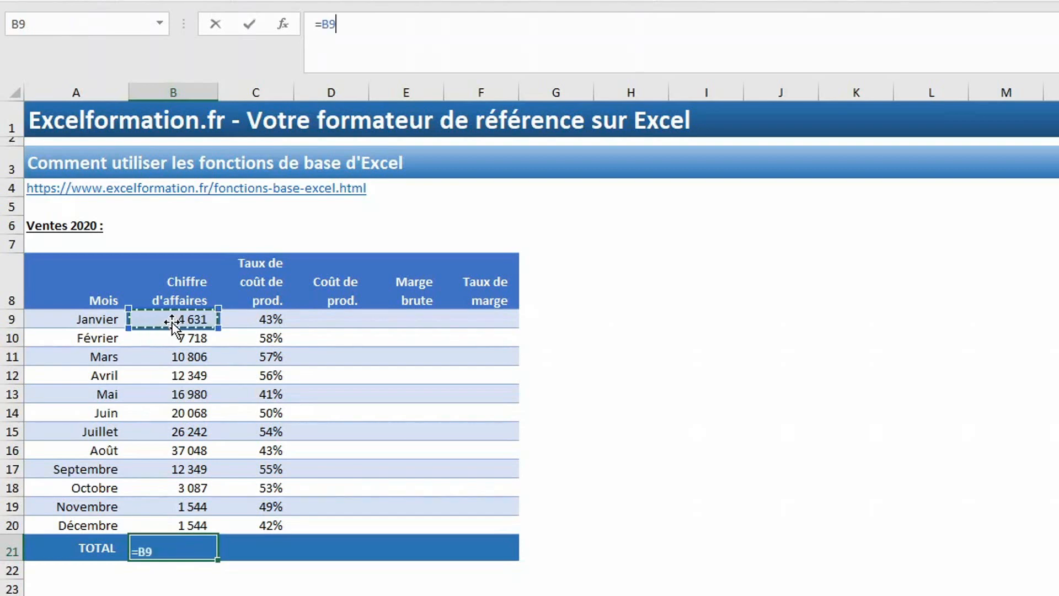
text(+)
click(178, 337)
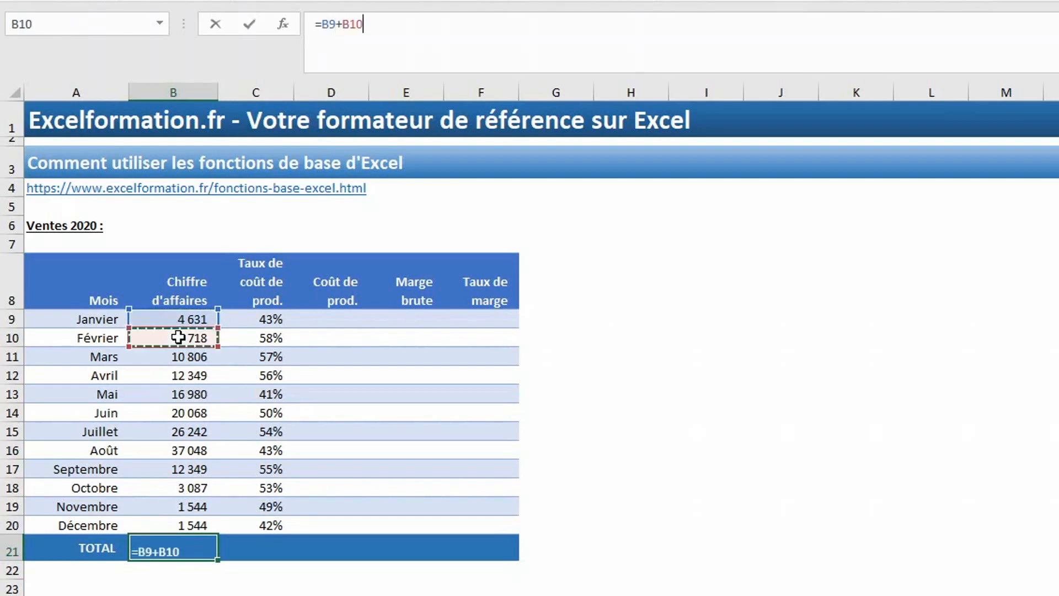
text(+)
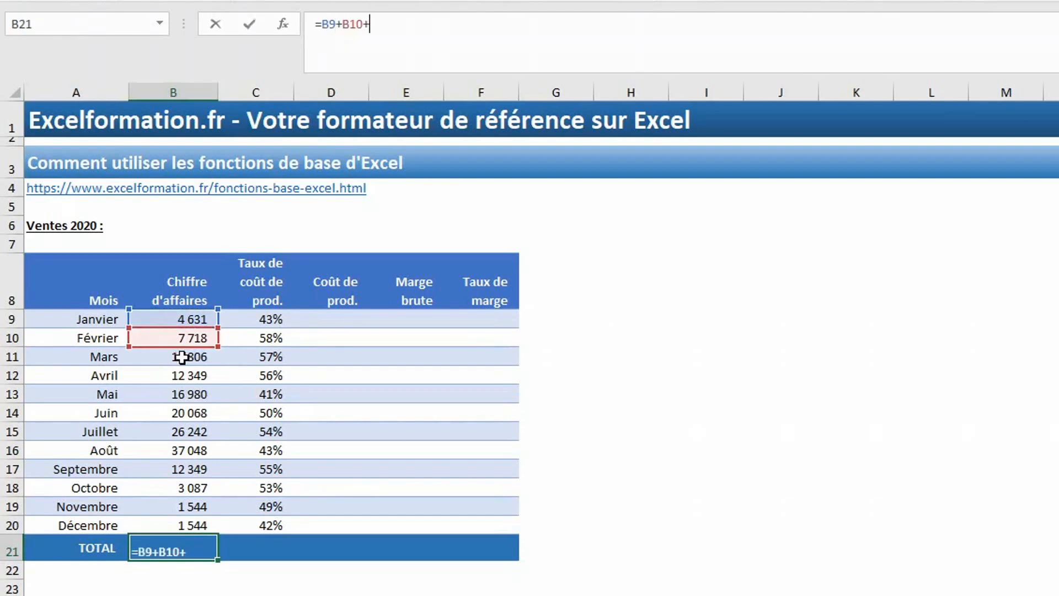
click(182, 357)
text(+)
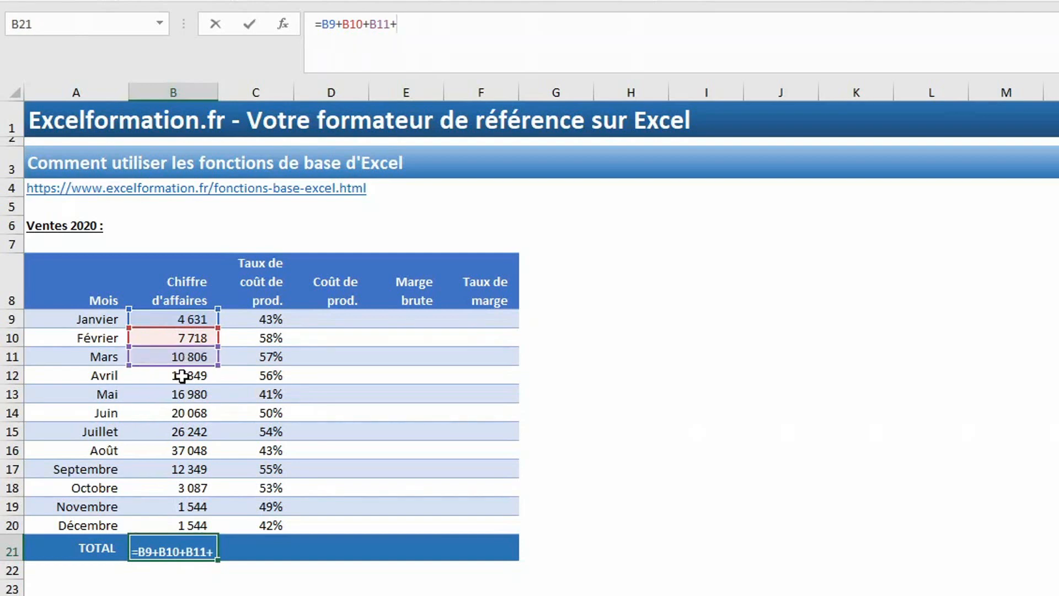
click(182, 375)
text(+)
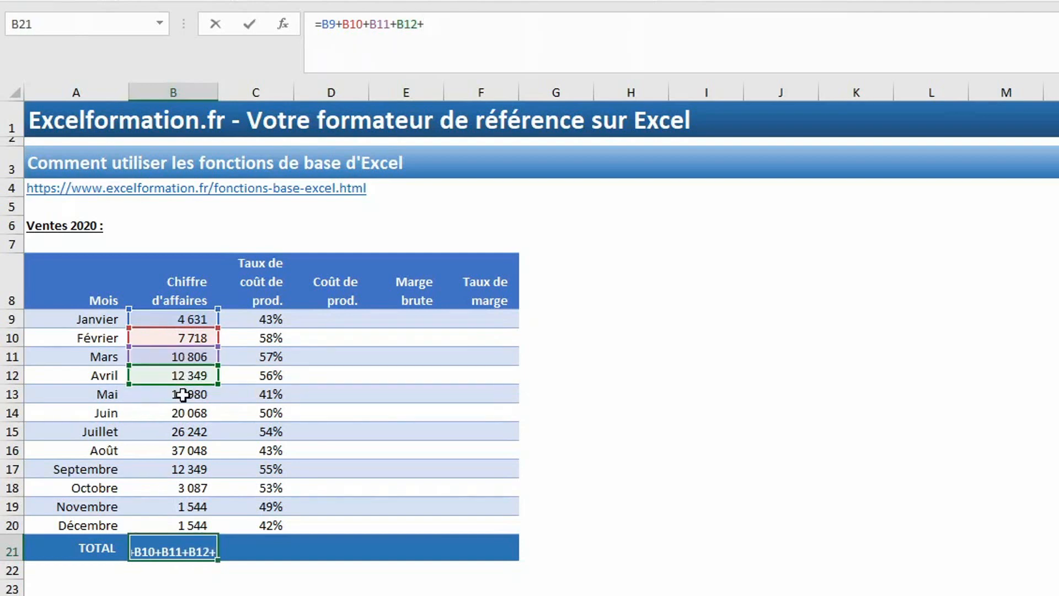
click(183, 394)
text(+)
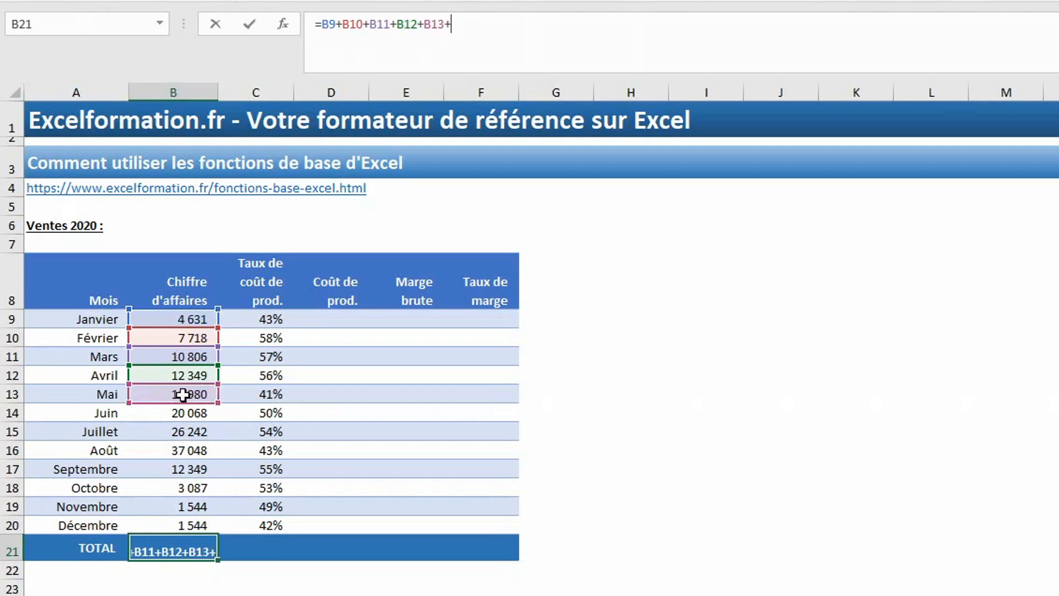
click(183, 412)
text(+)
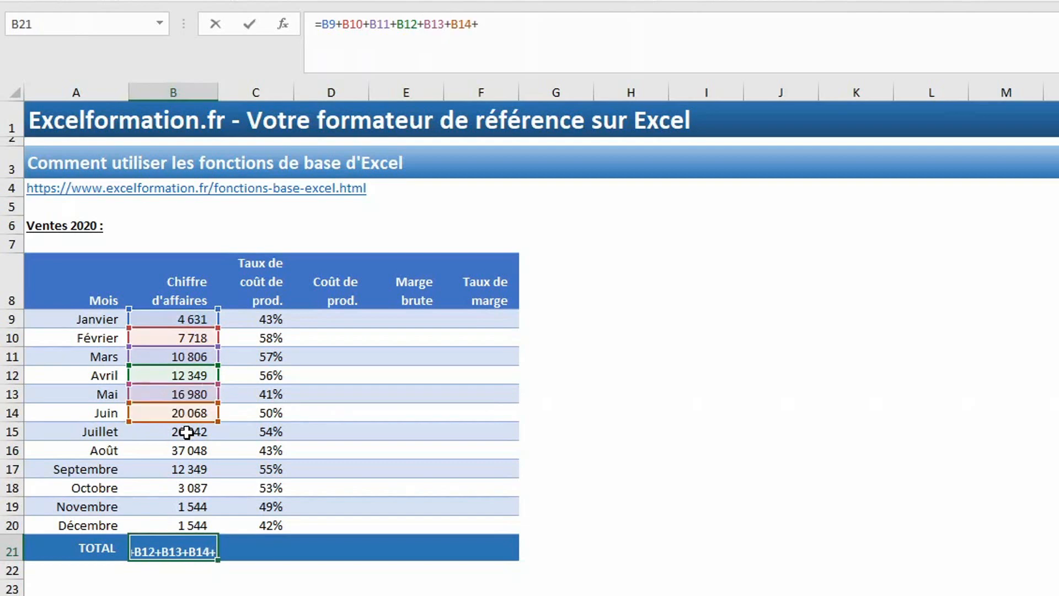
click(186, 432)
text(+)
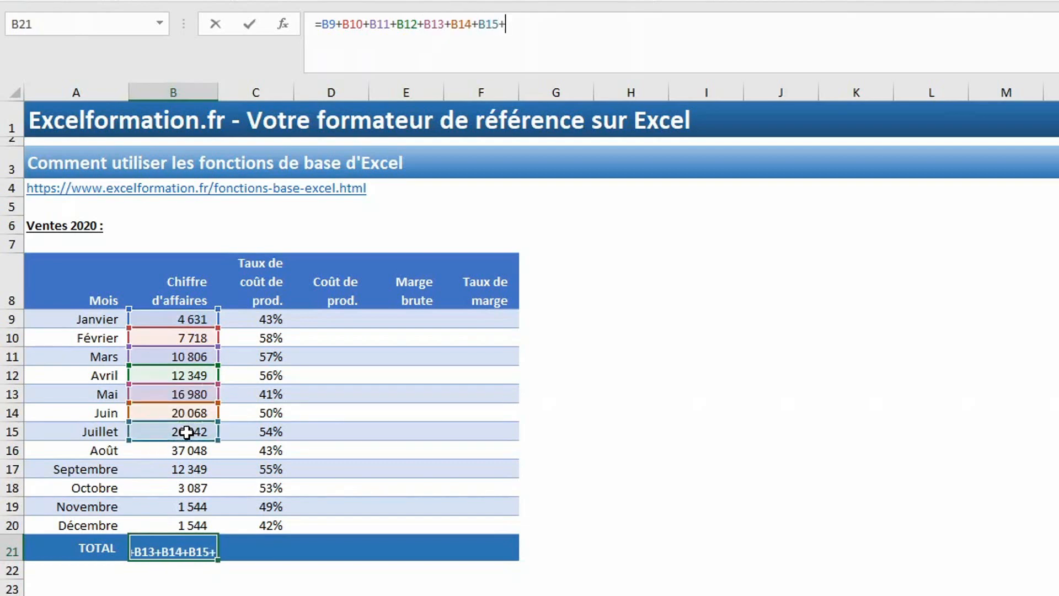
click(186, 452)
text(+)
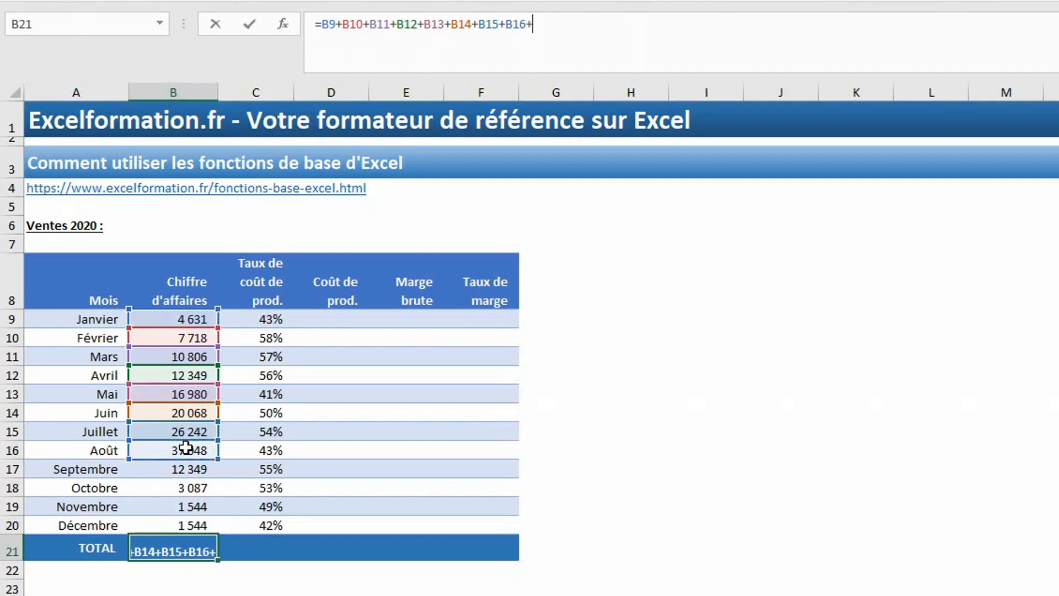
click(184, 469)
text(+)
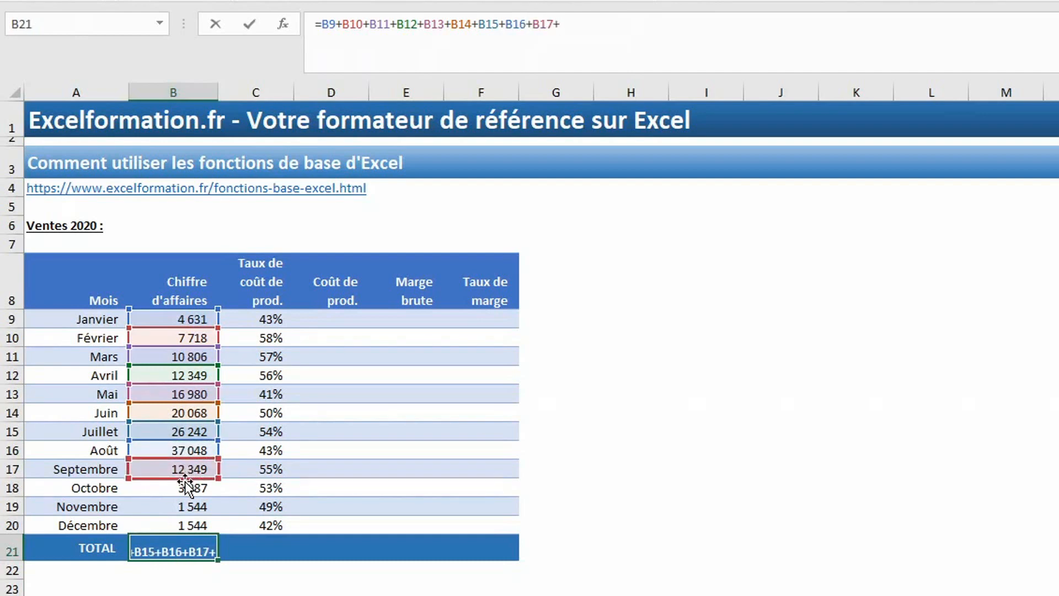
click(185, 488)
text(+)
click(185, 506)
text(+)
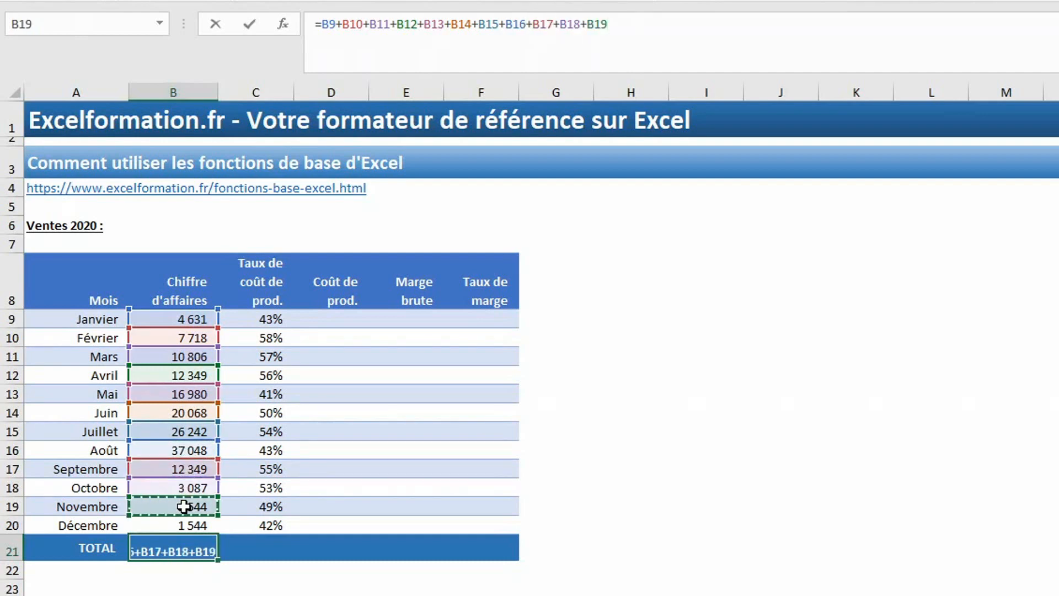
click(186, 524)
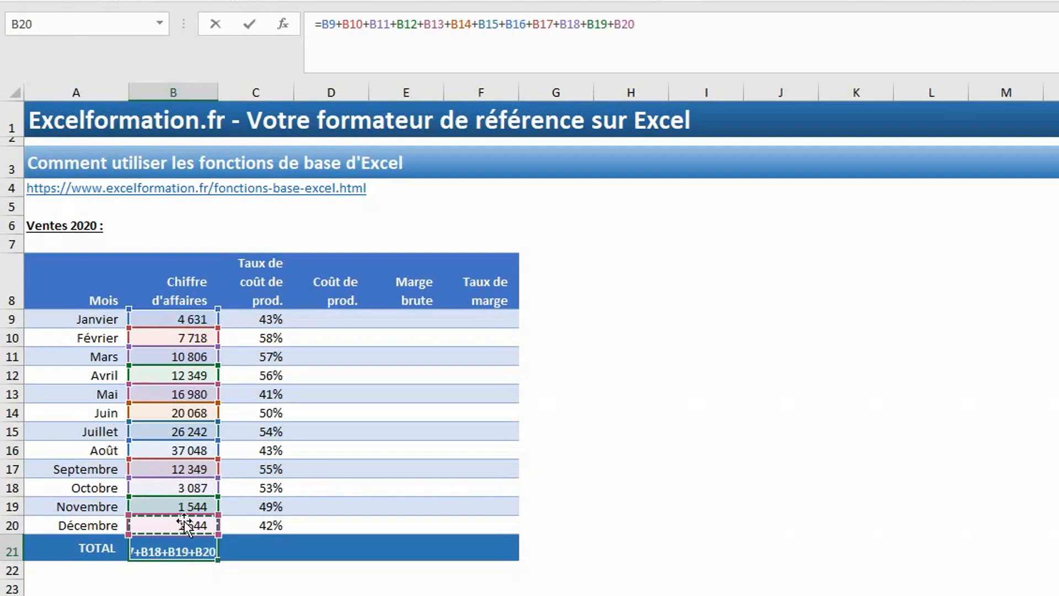
key(Return)
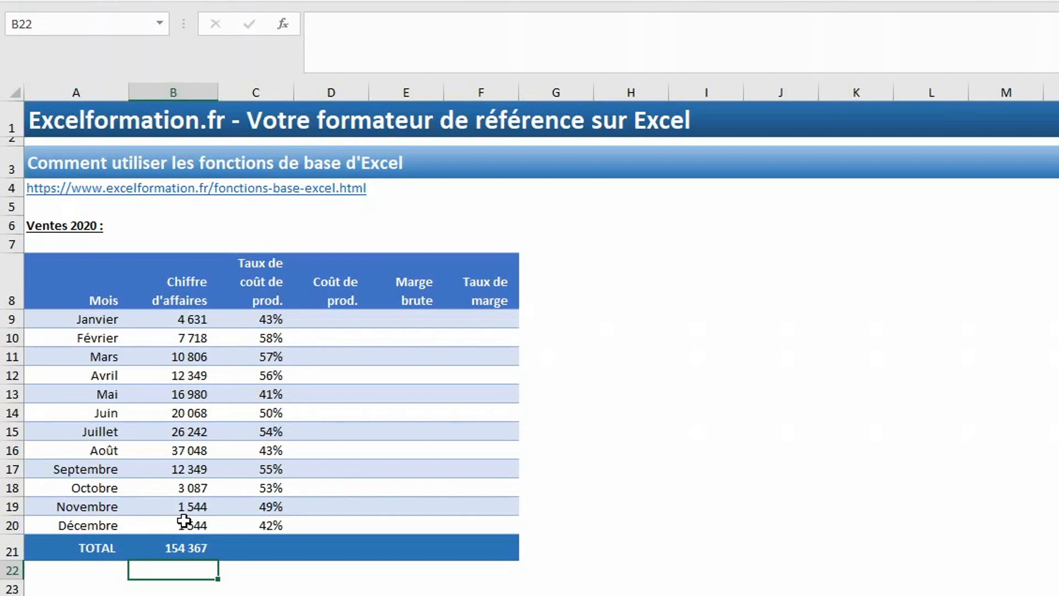
Step: Replace the cell-by-cell addition in B21 with a SOMME function over the range B9:B20
key(Up)
key(Delete)
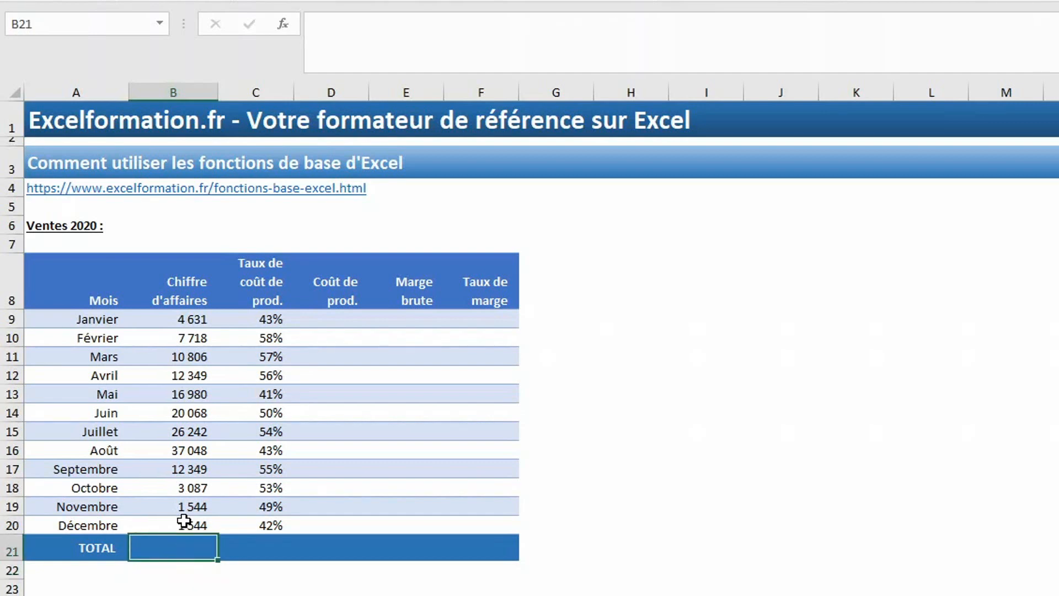
text(=)
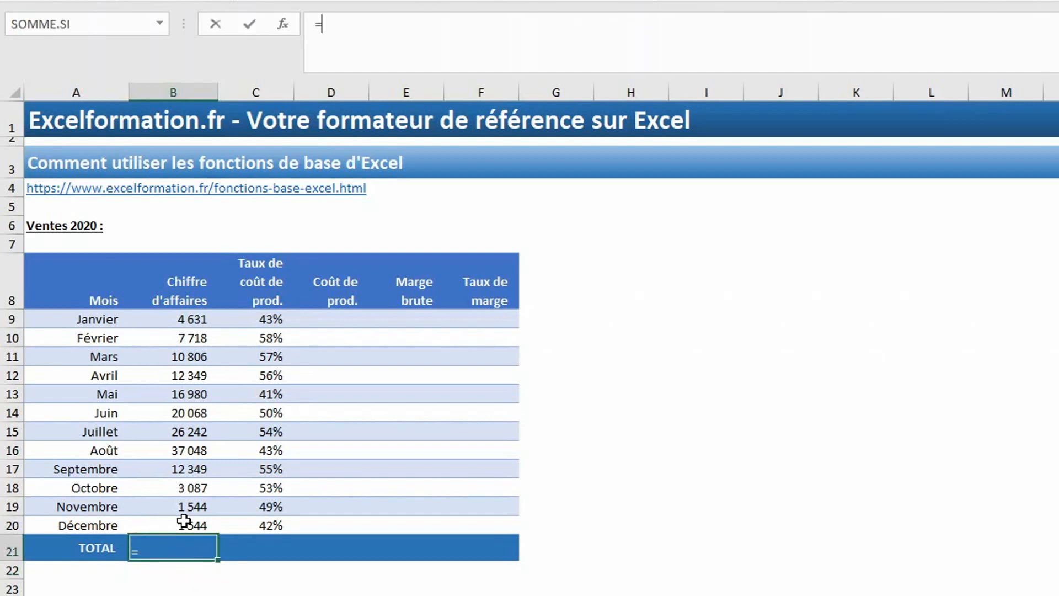
text(somme()
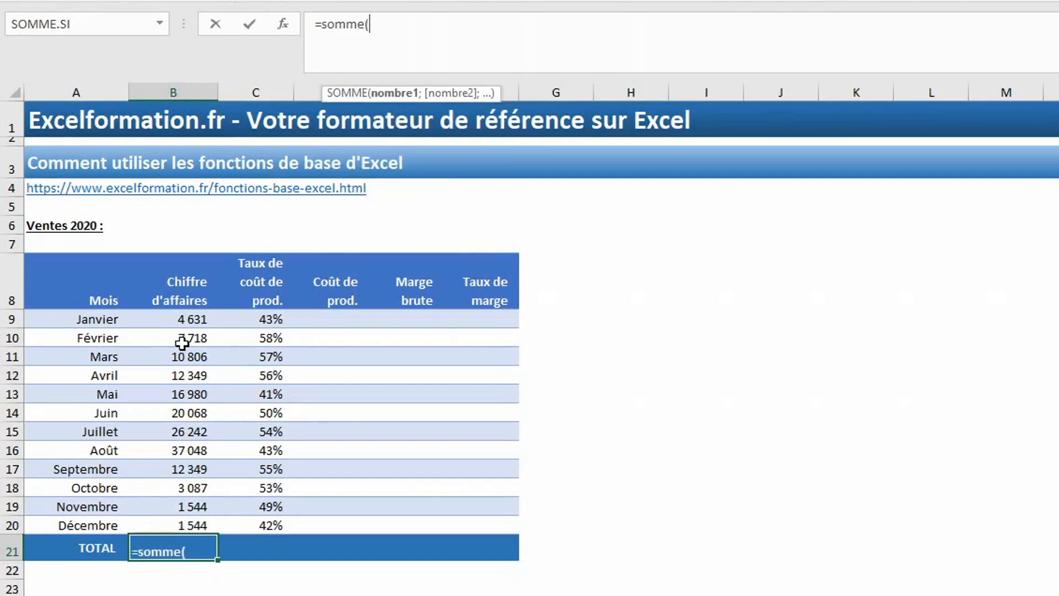
drag(182, 318, 184, 520)
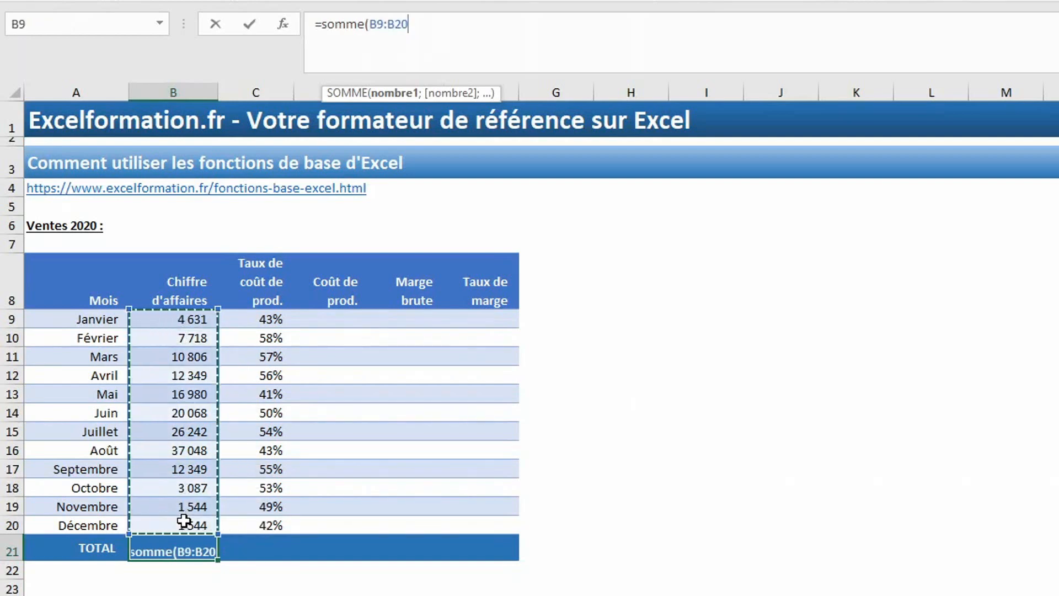
key(Return)
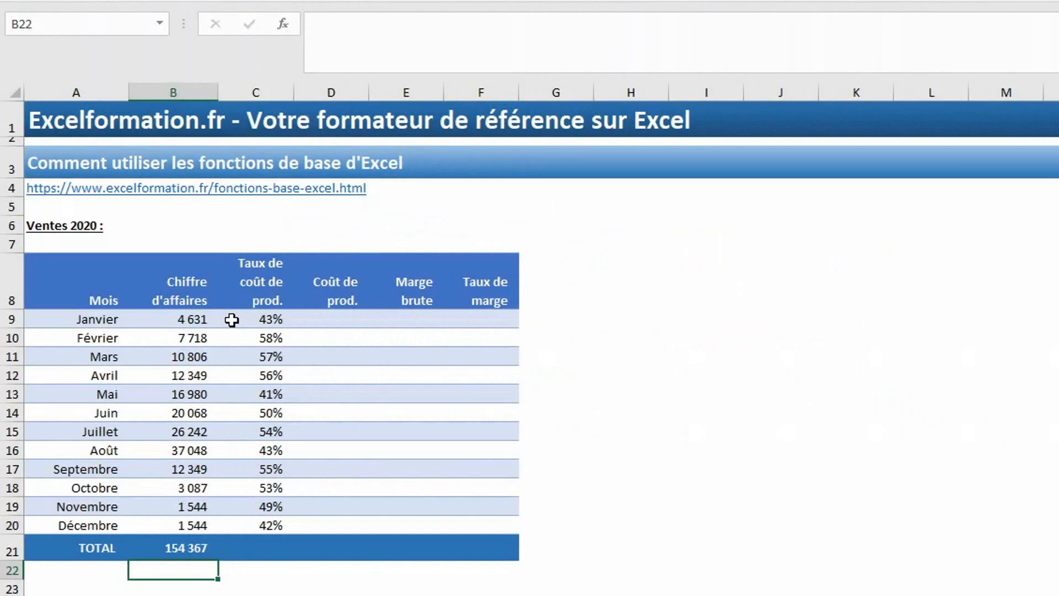
Step: Calculate January's production cost in D9 with the multiplication formula =B9*C9
click(333, 315)
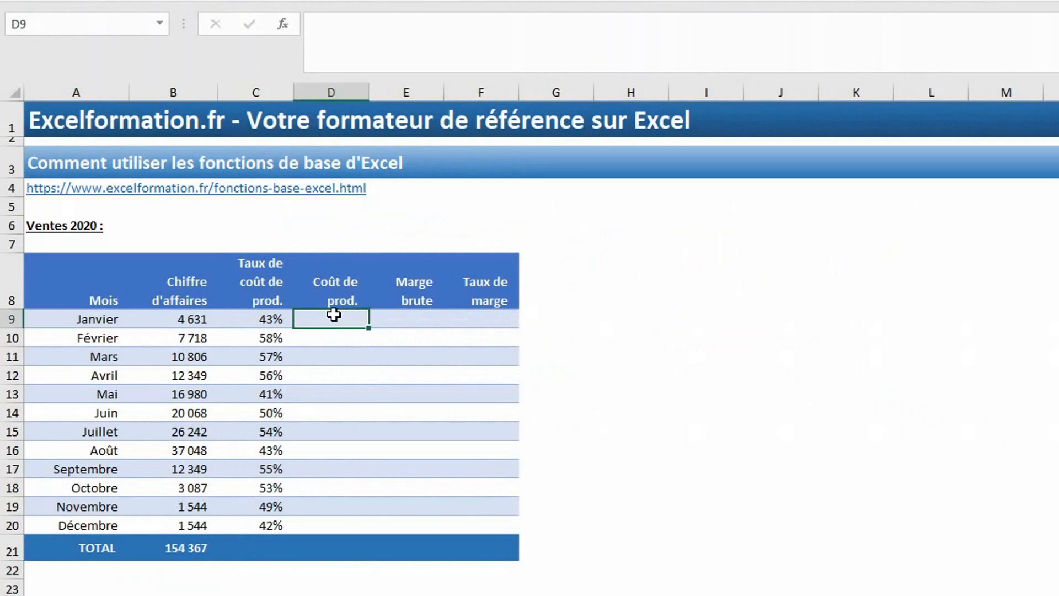
text(=)
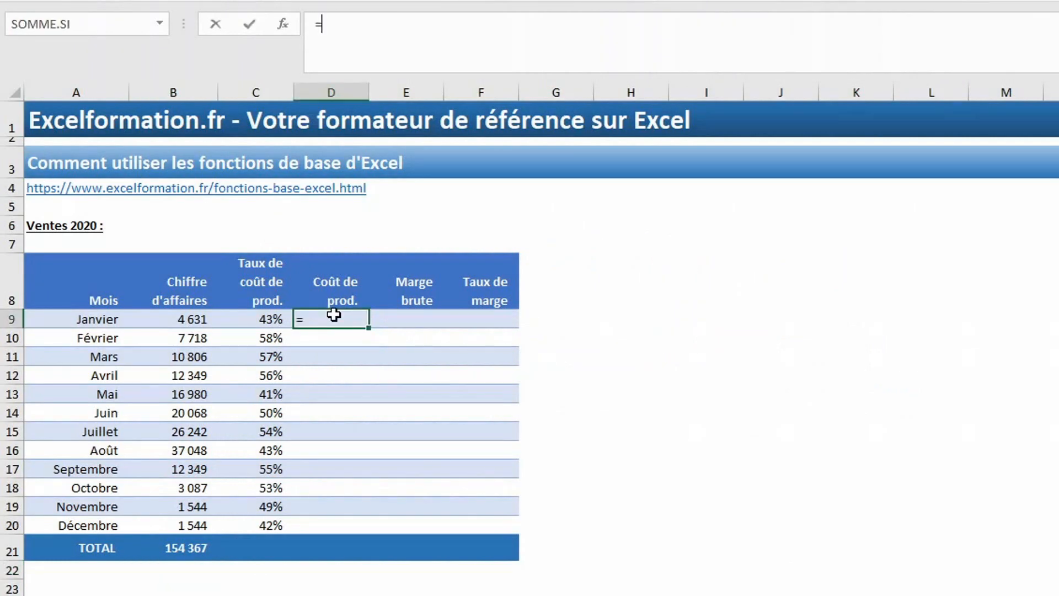
click(188, 316)
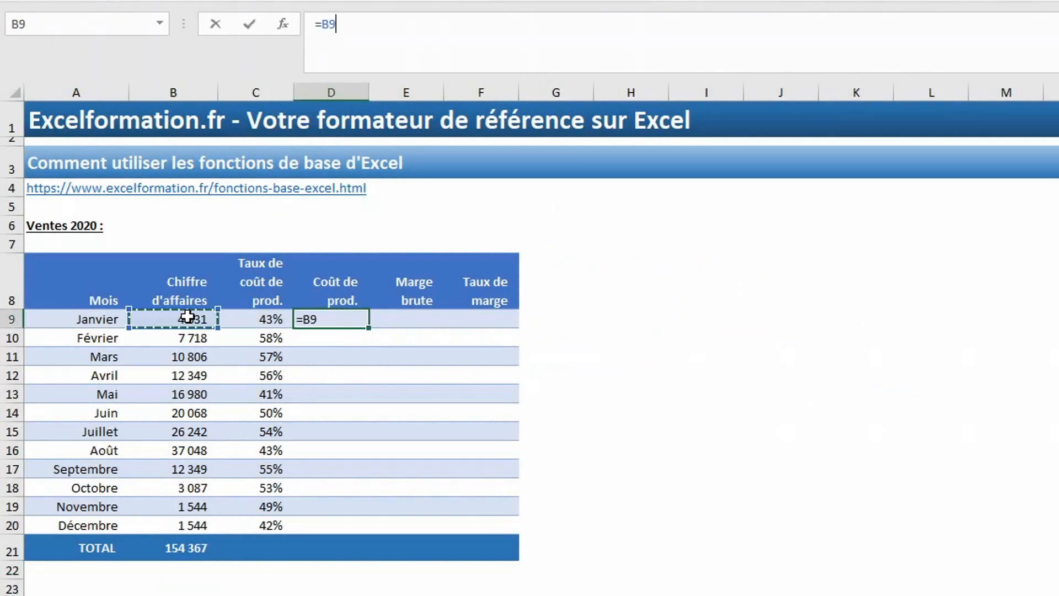
text(*)
click(253, 320)
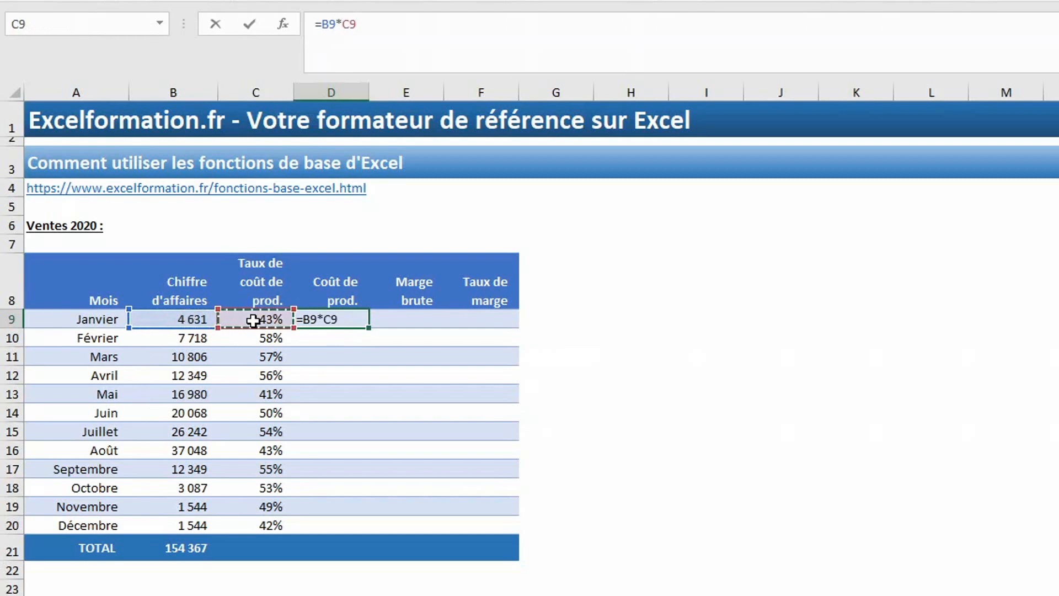
key(Return)
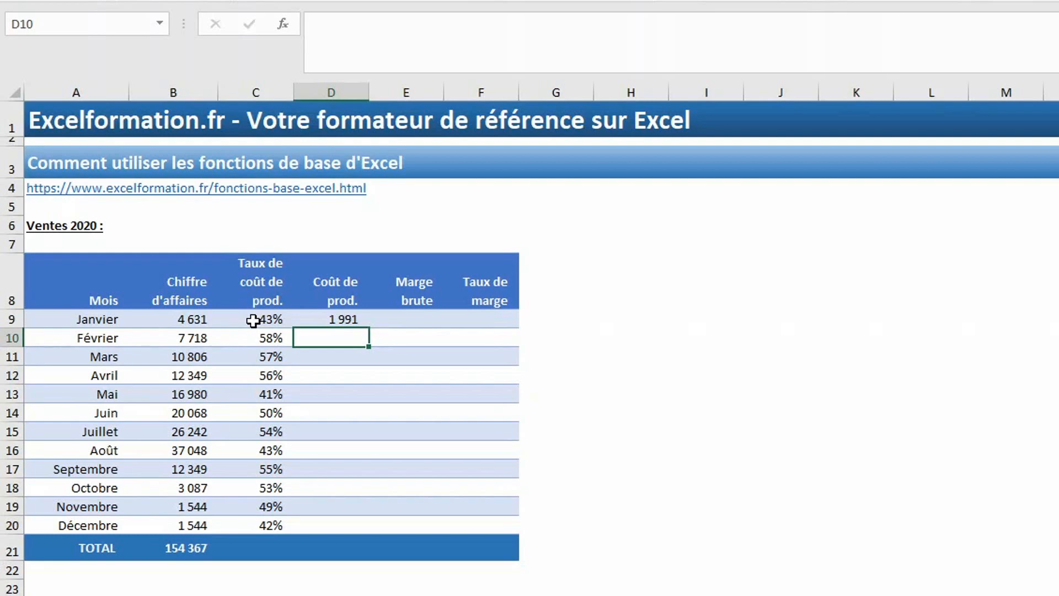
Step: Replace January's production cost formula in D9 with a PRODUIT function over the range B9:C9
key(Up)
text(=pro)
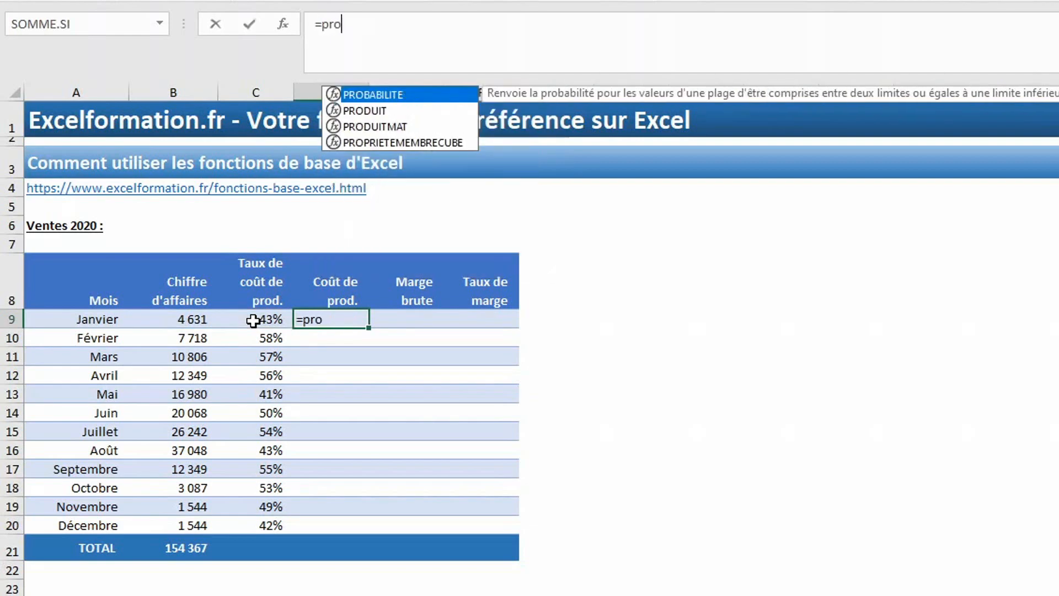
text(duit()
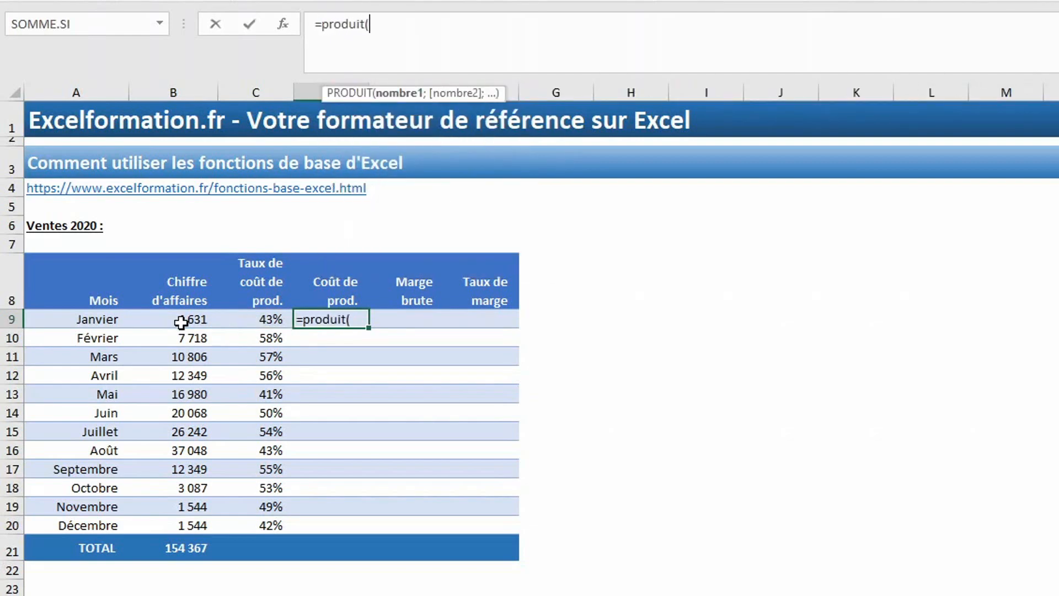
drag(182, 322, 256, 319)
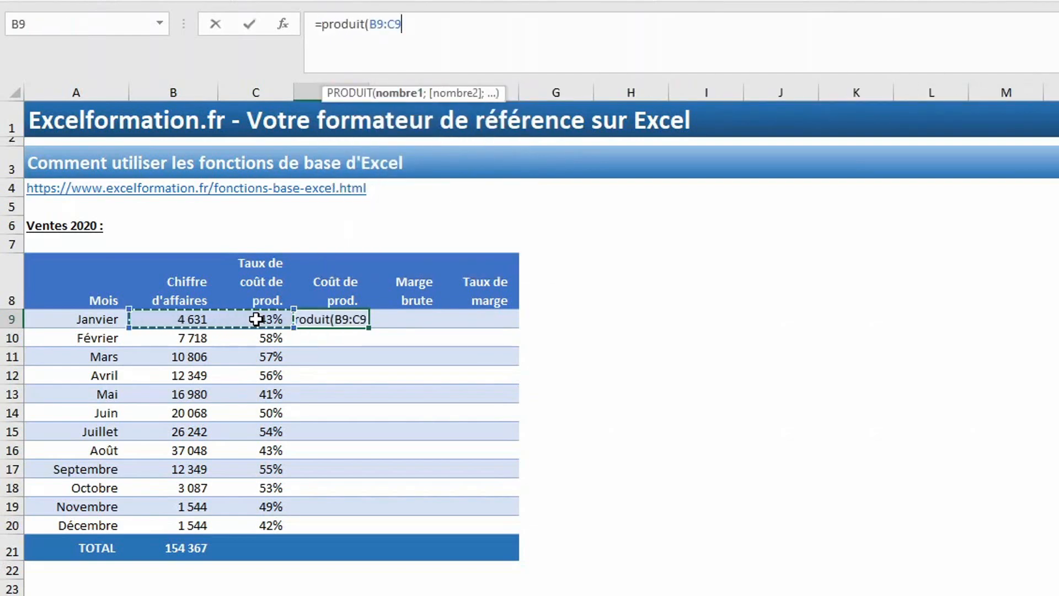
key(Return)
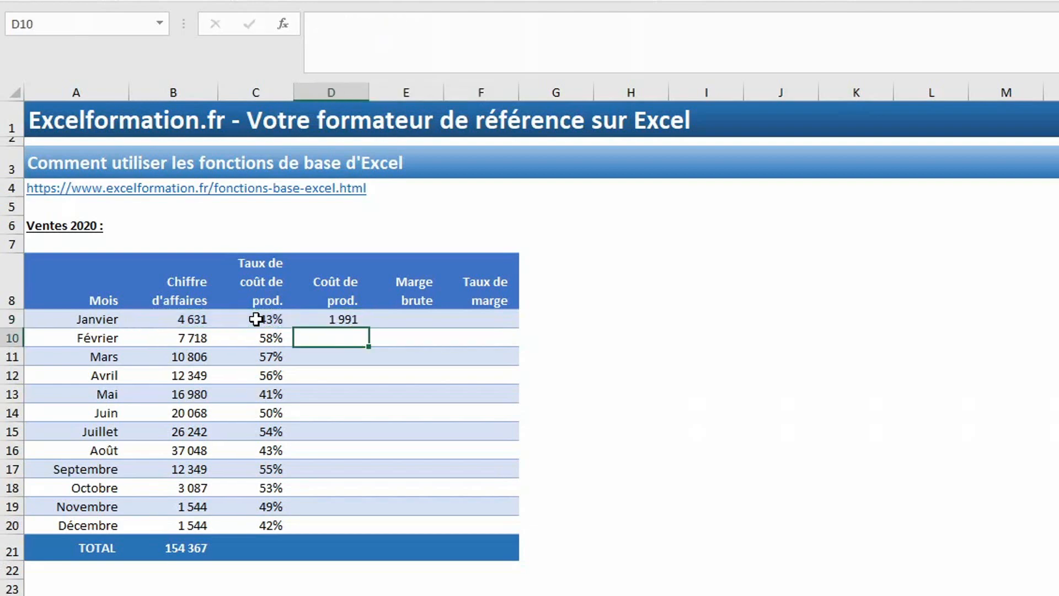
Step: Fill the production cost formula from D9 down to December in D20, copying values without formatting
click(352, 318)
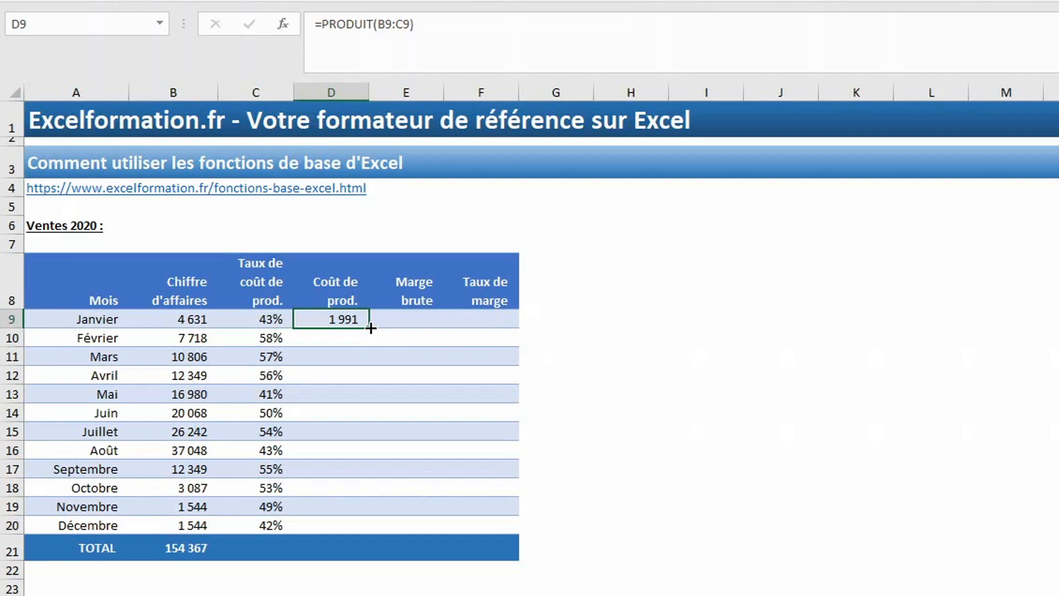
mouse_move(370, 327)
mouse_down()
mouse_move(367, 458)
mouse_move(371, 327)
mouse_up()
double_click(370, 327)
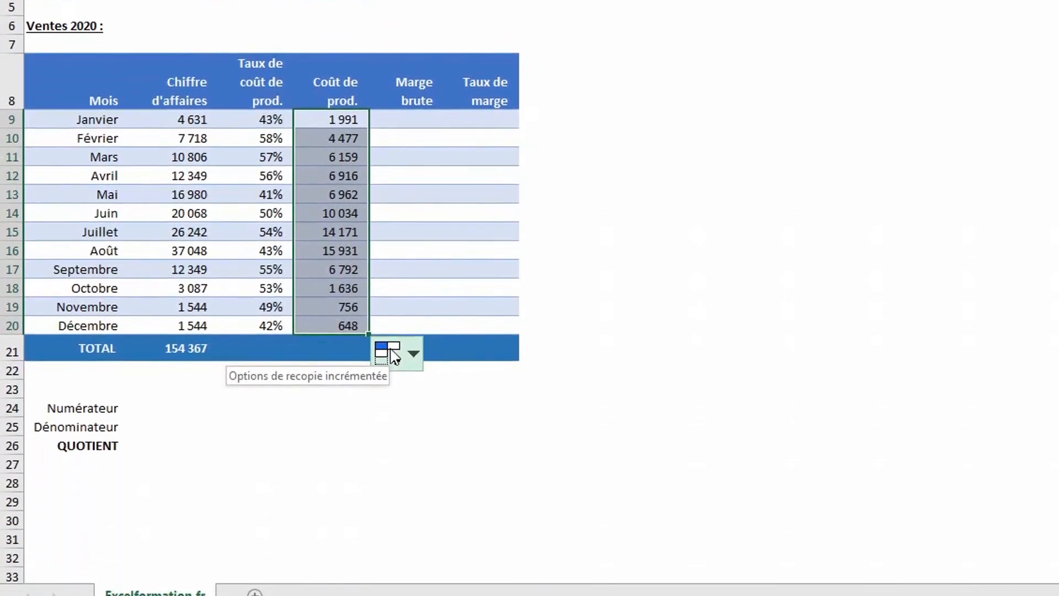
click(394, 356)
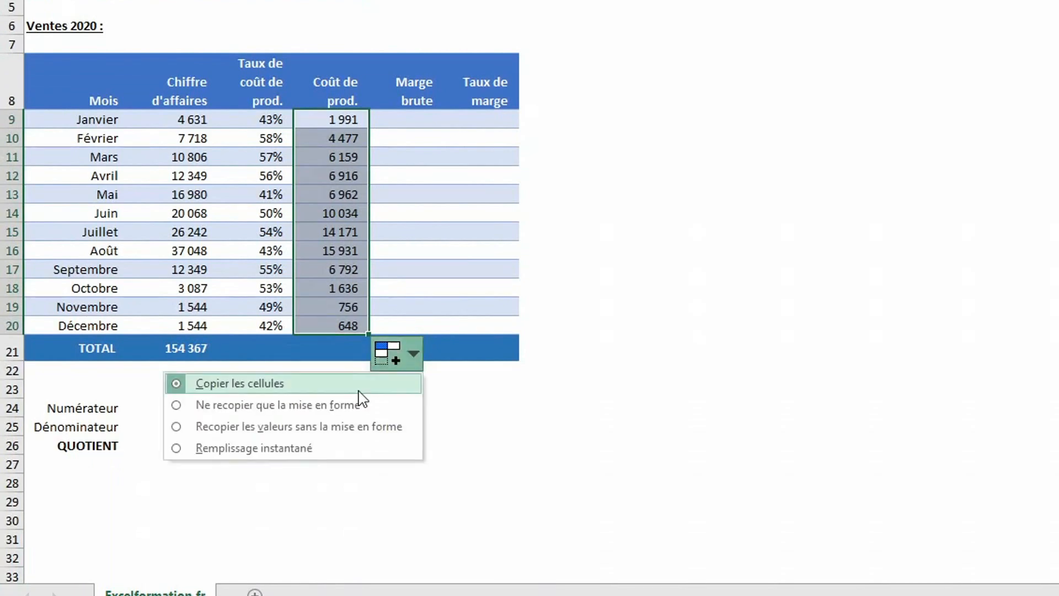
click(360, 431)
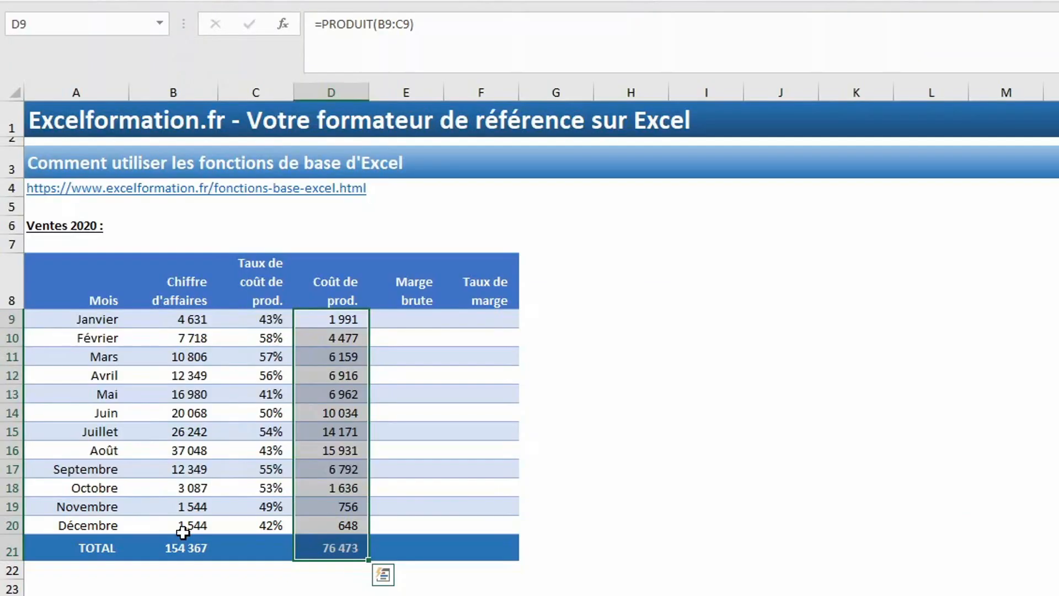
Step: Calculate January's gross margin in E9 with the subtraction formula =B9-D9
click(408, 322)
text(=)
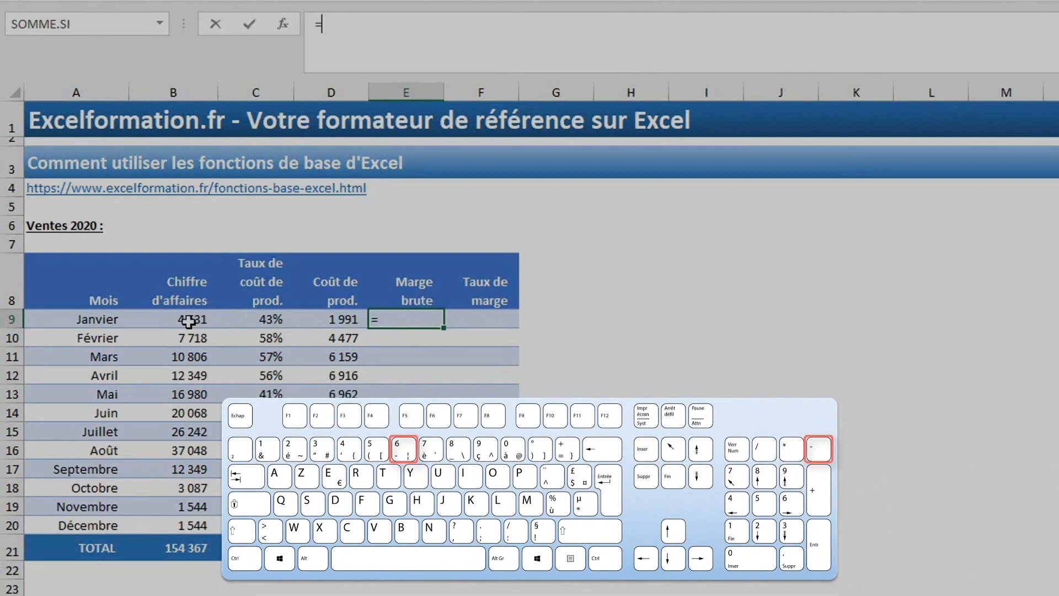
click(193, 322)
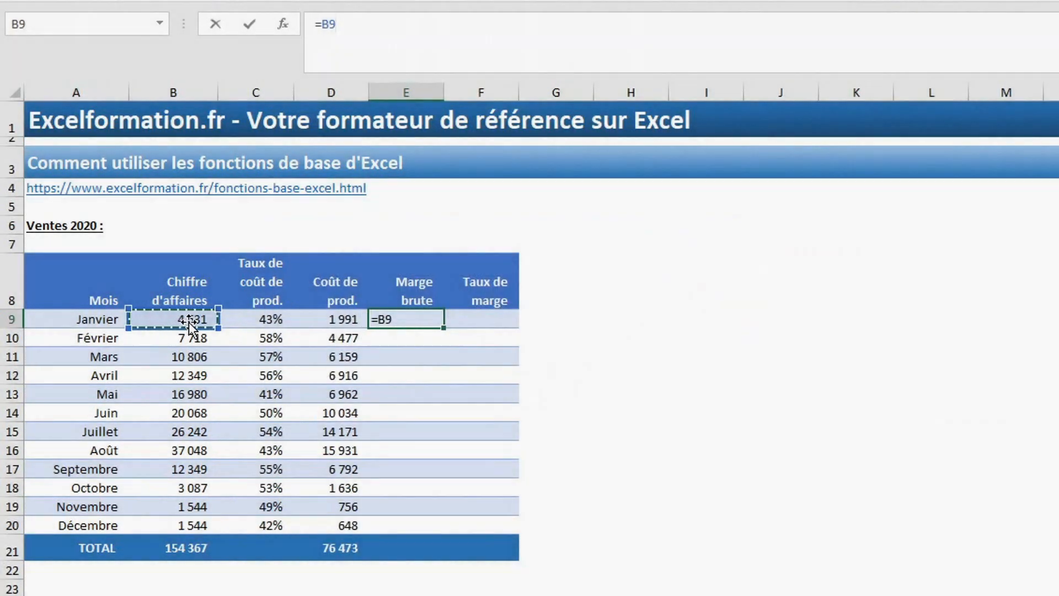
text(-)
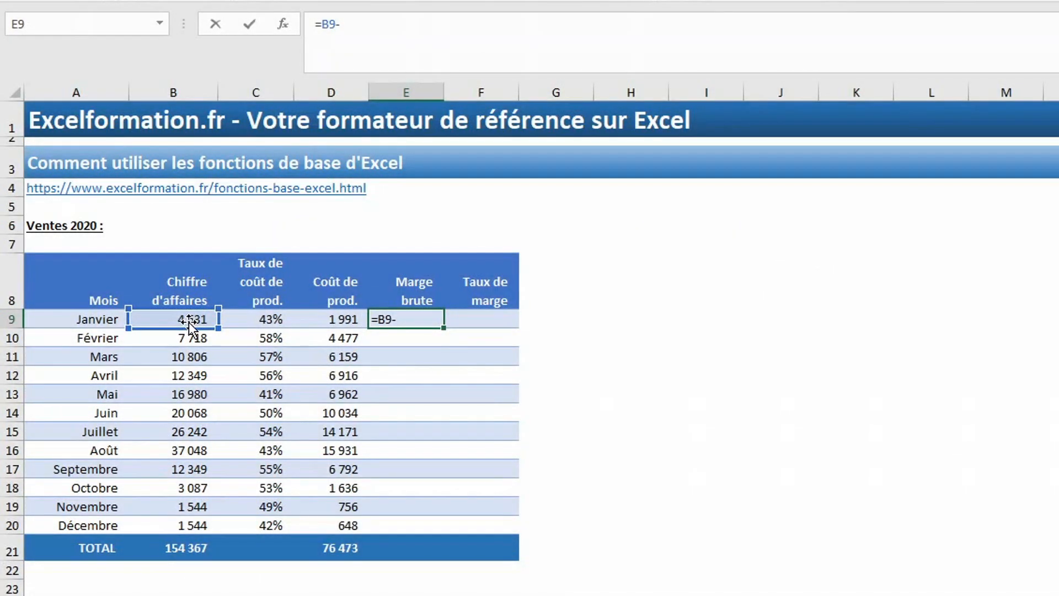
click(332, 322)
key(Return)
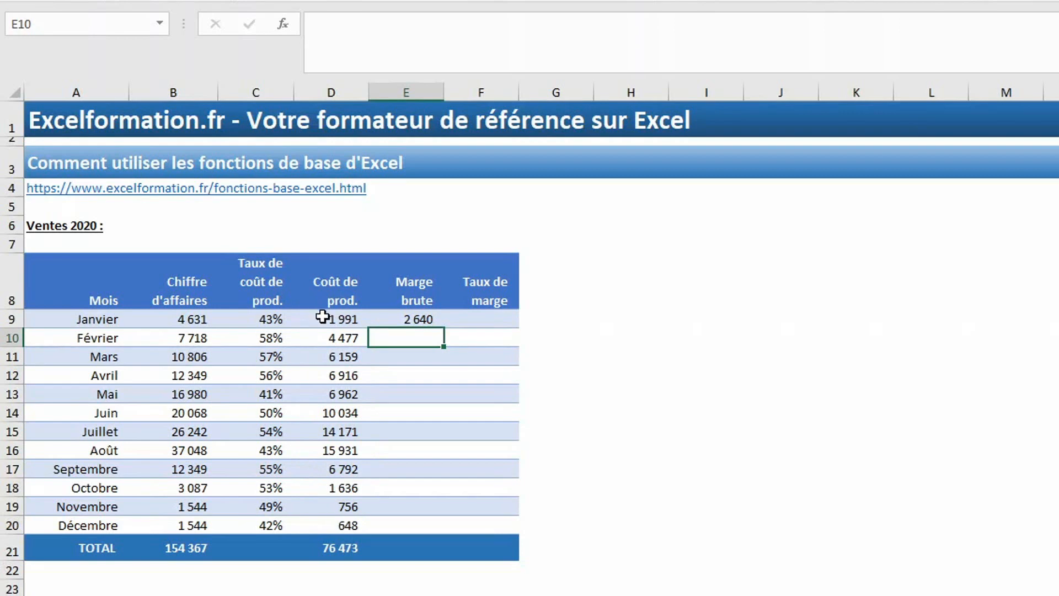
Step: Make the production costs in D9:D20 negative by adding -1 as a second argument, giving =PRODUIT(B9:C9;-1)
drag(325, 319, 338, 522)
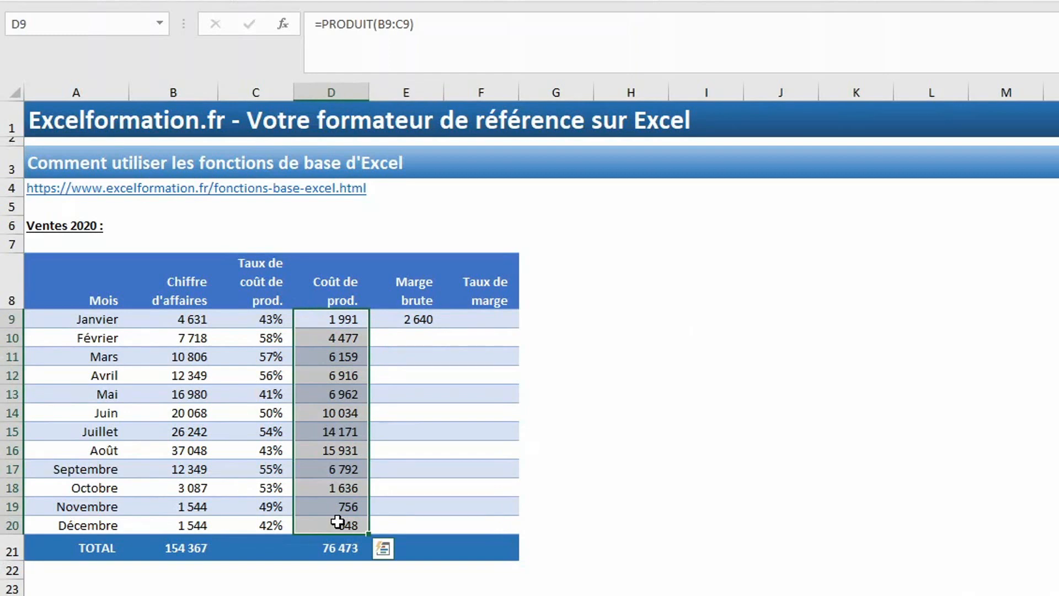
click(413, 24)
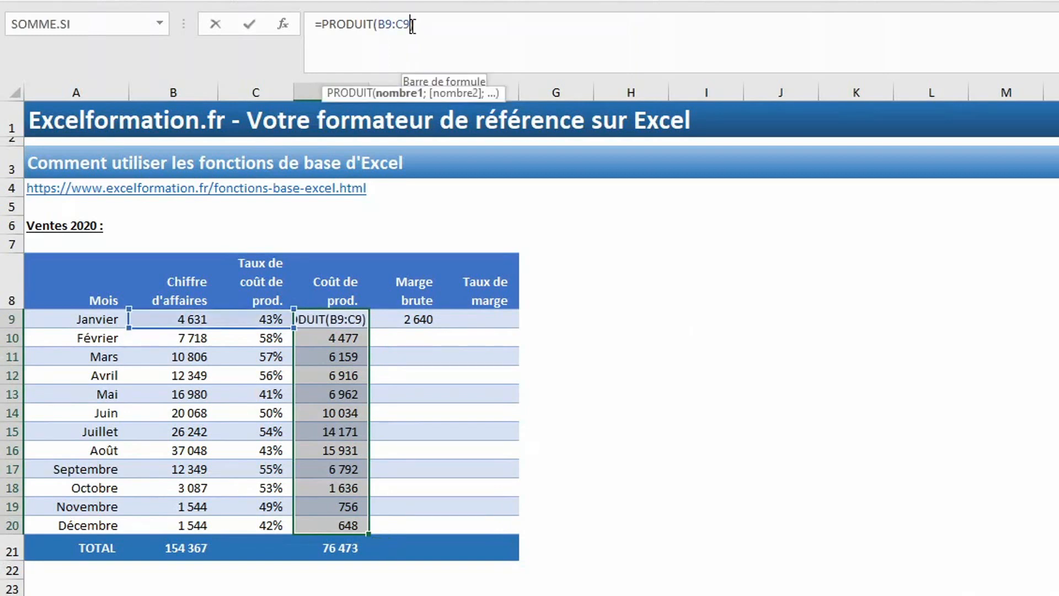
text(;-)
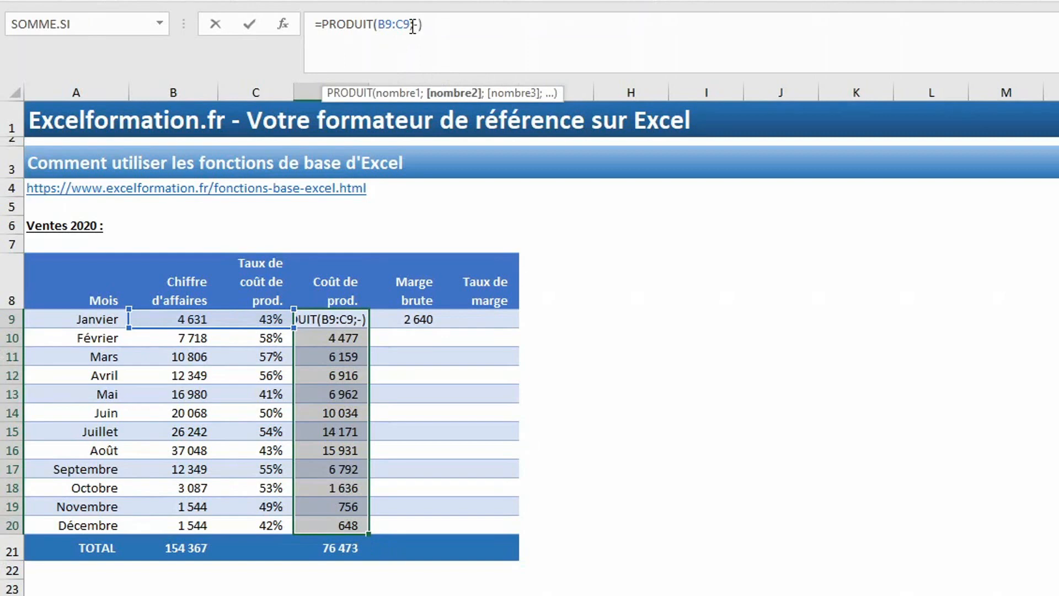
text(1)
key(ctrl+Return)
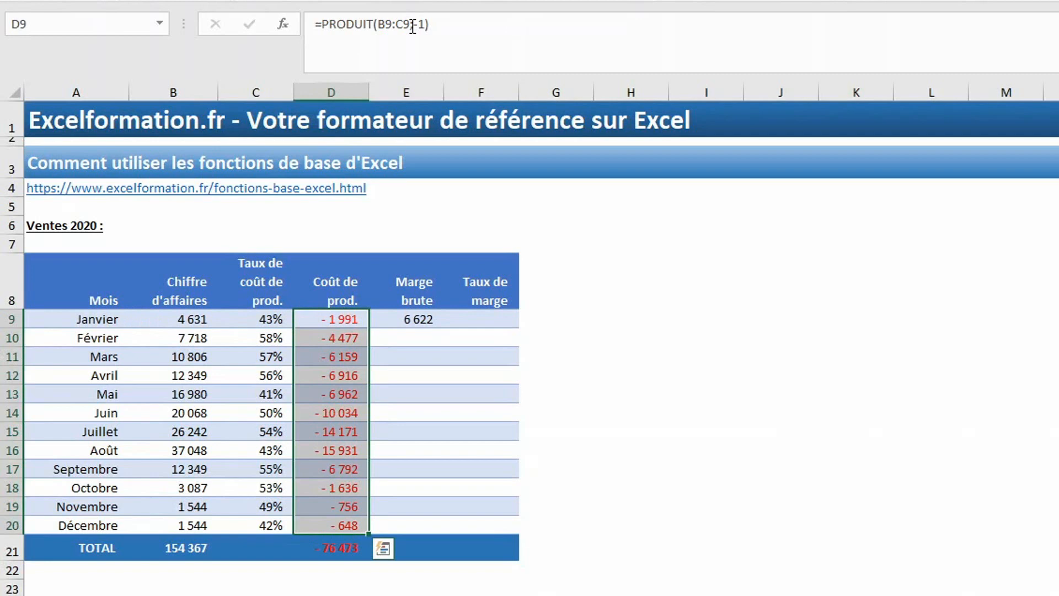
Step: Replace January's gross margin formula in E9 with =SOMME(B9;D9)
click(424, 322)
text(=s)
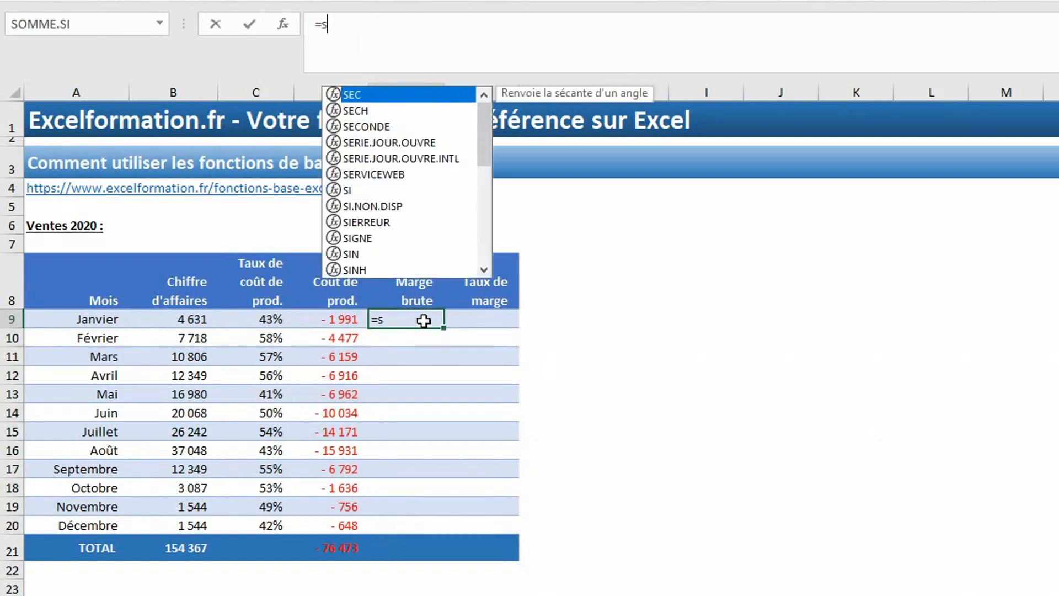
text(omme()
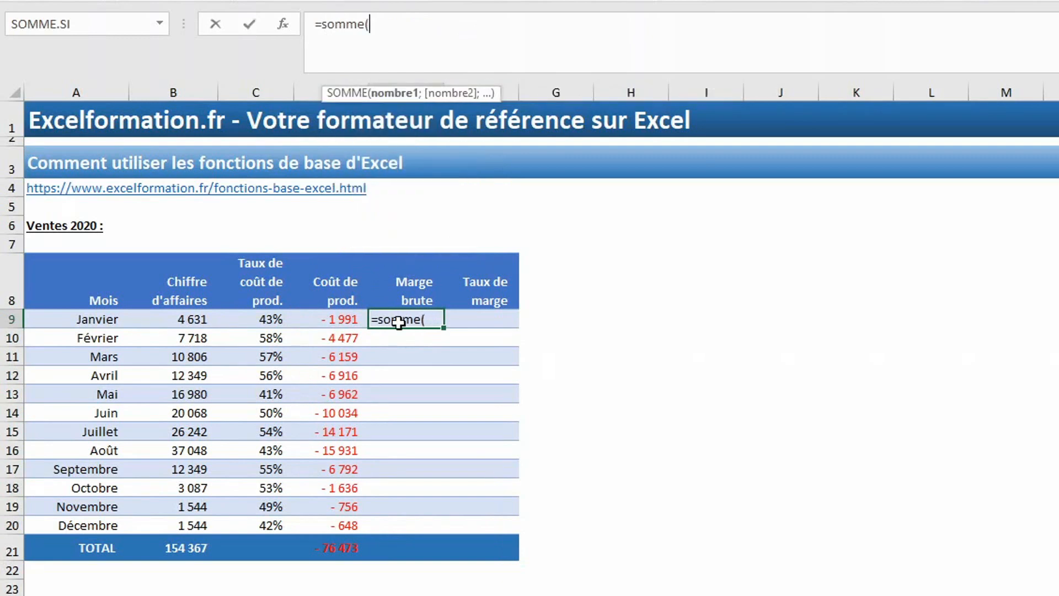
click(191, 319)
text(;)
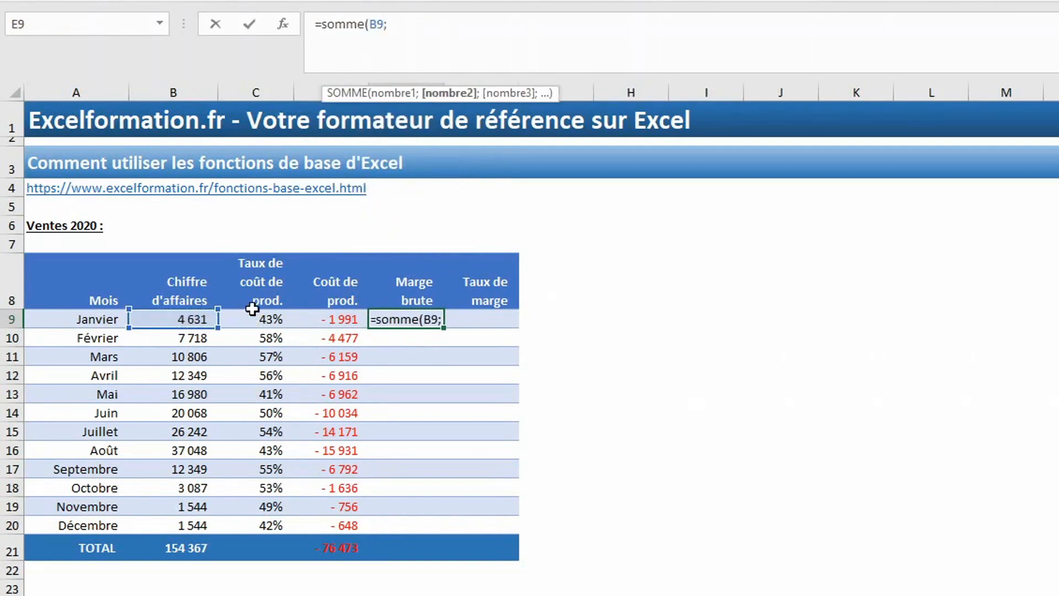
click(335, 320)
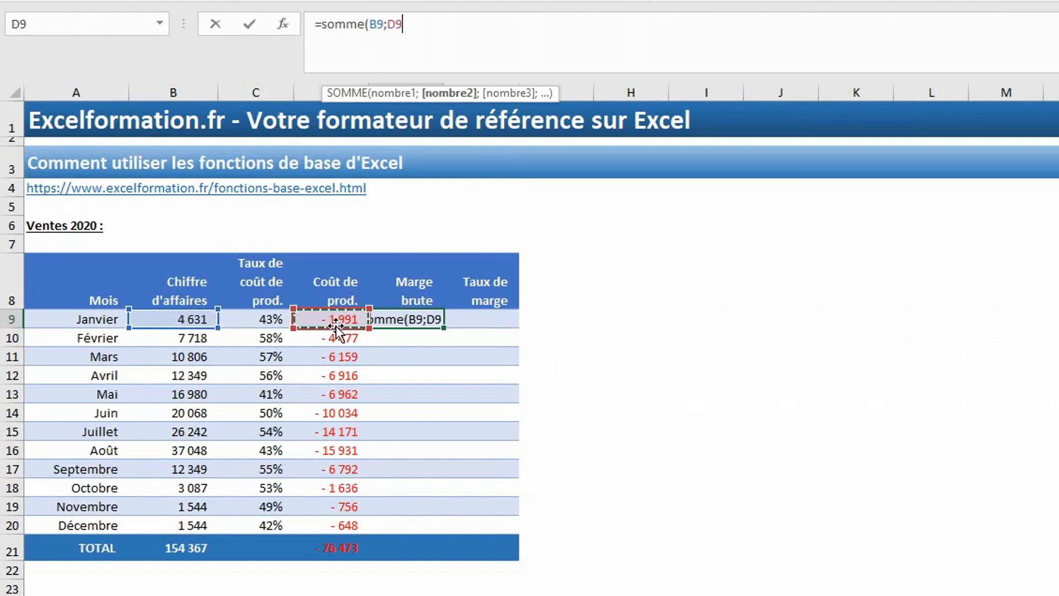
text())
key(Return)
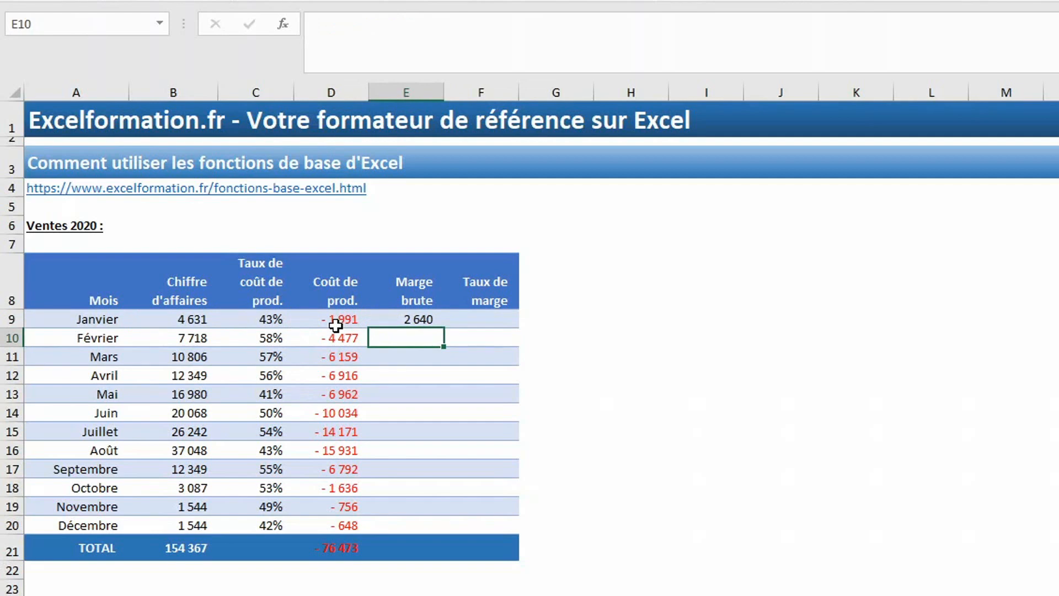
Step: Fill the gross margin formula from E9 down to December in E20, copying values without formatting
click(438, 325)
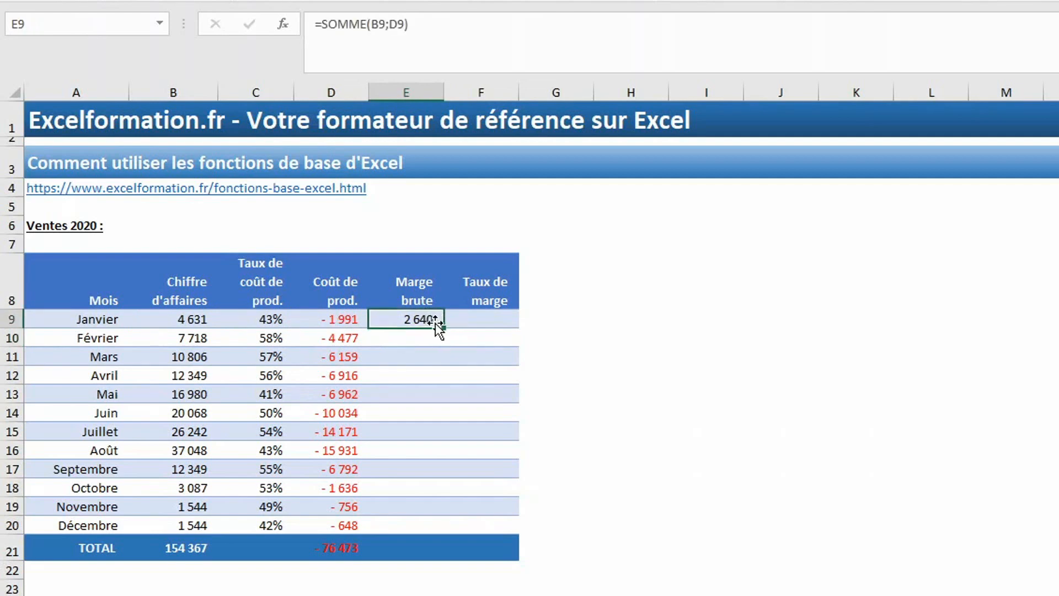
double_click(442, 328)
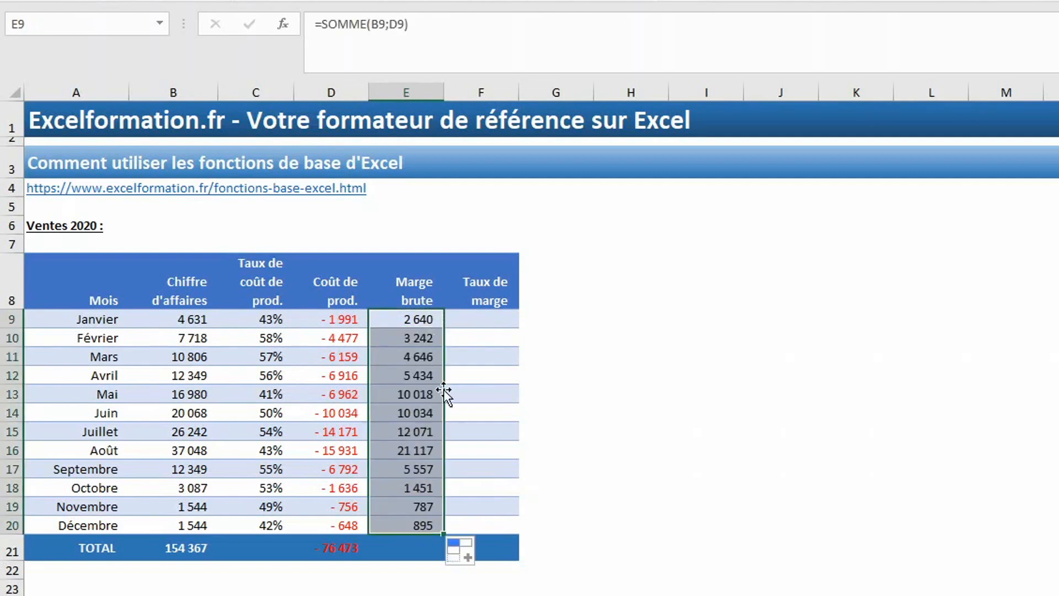
click(473, 546)
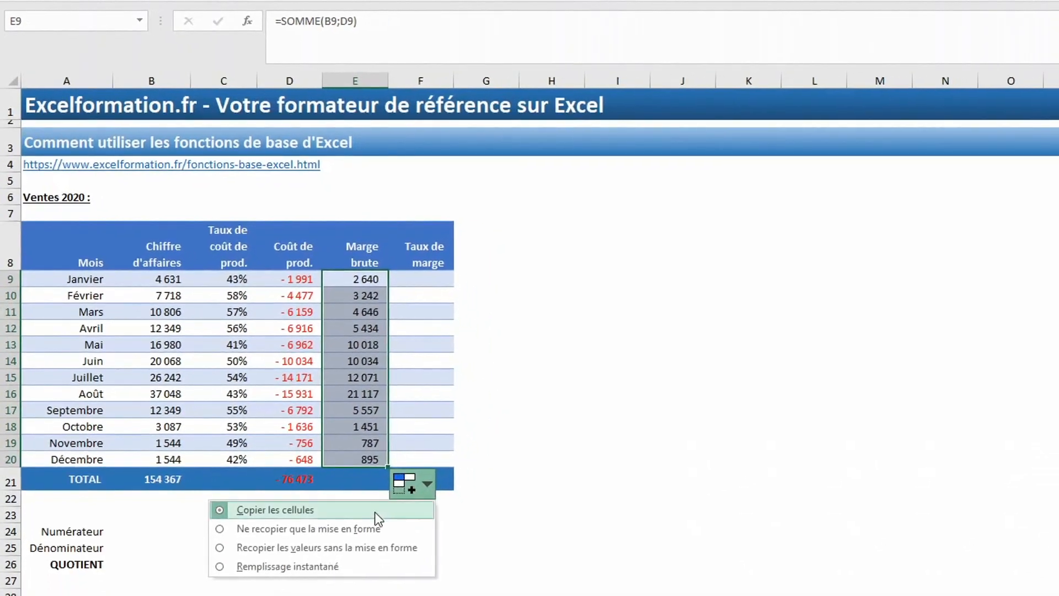
click(375, 548)
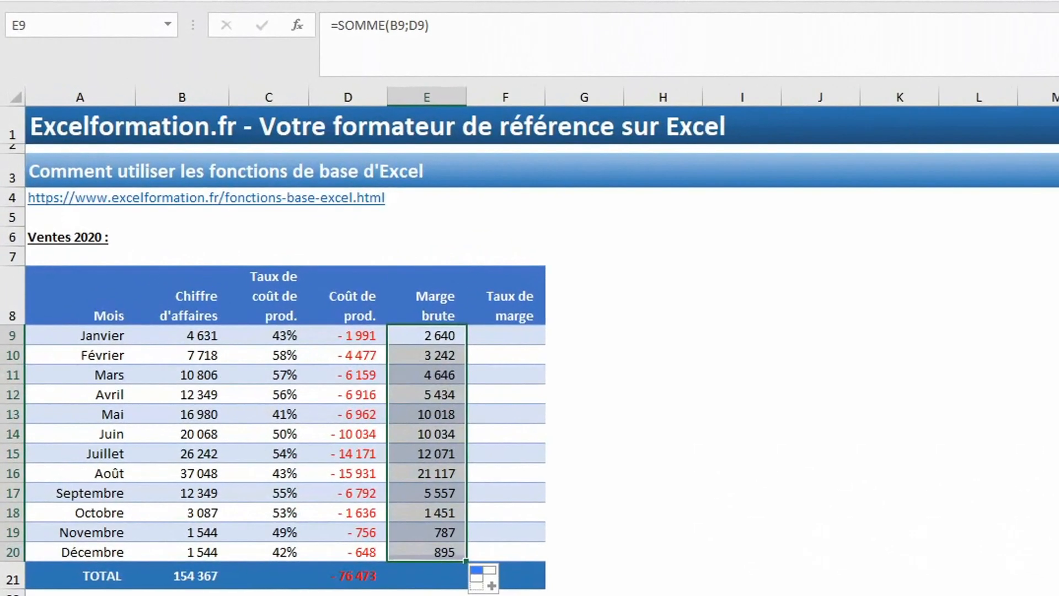
Step: Total the gross margin in E21 with an automatic SOMME over the range E9:E20
click(369, 479)
key(alt+equal)
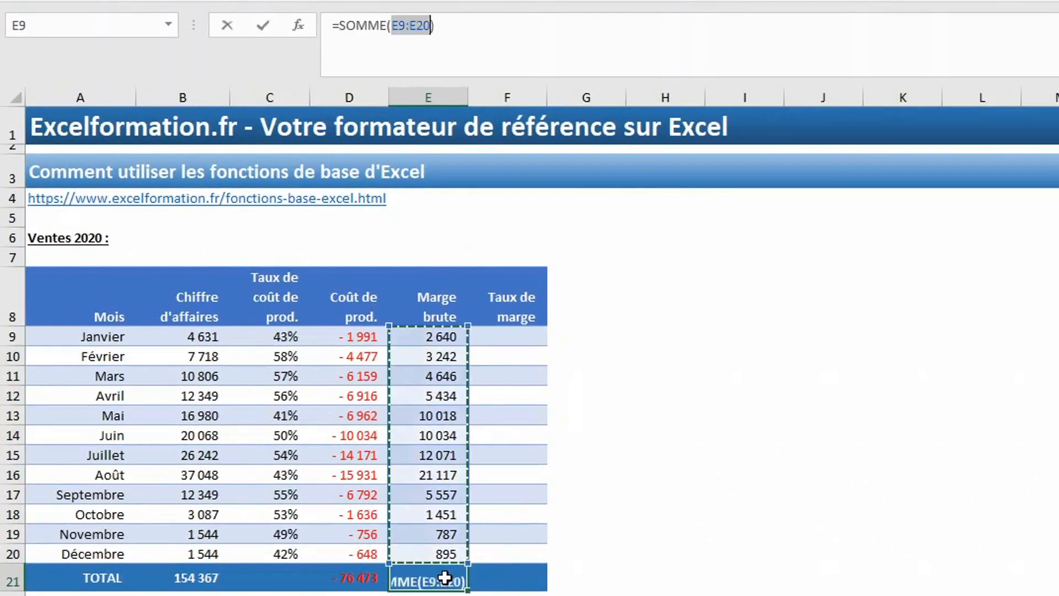
key(Return)
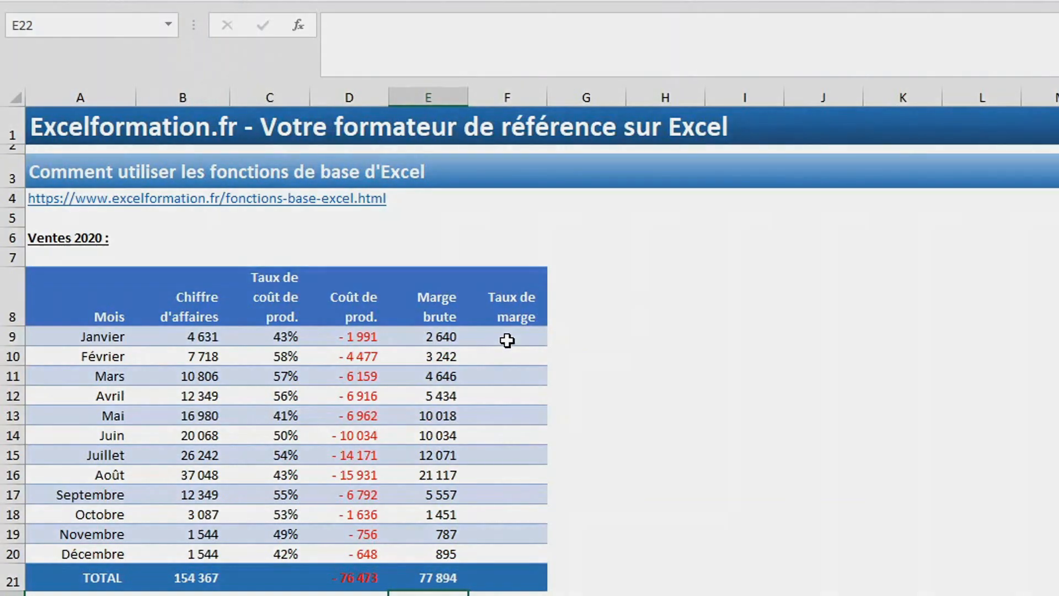
Step: Calculate January's margin rate in F9 with the division formula =E9/B9
click(506, 339)
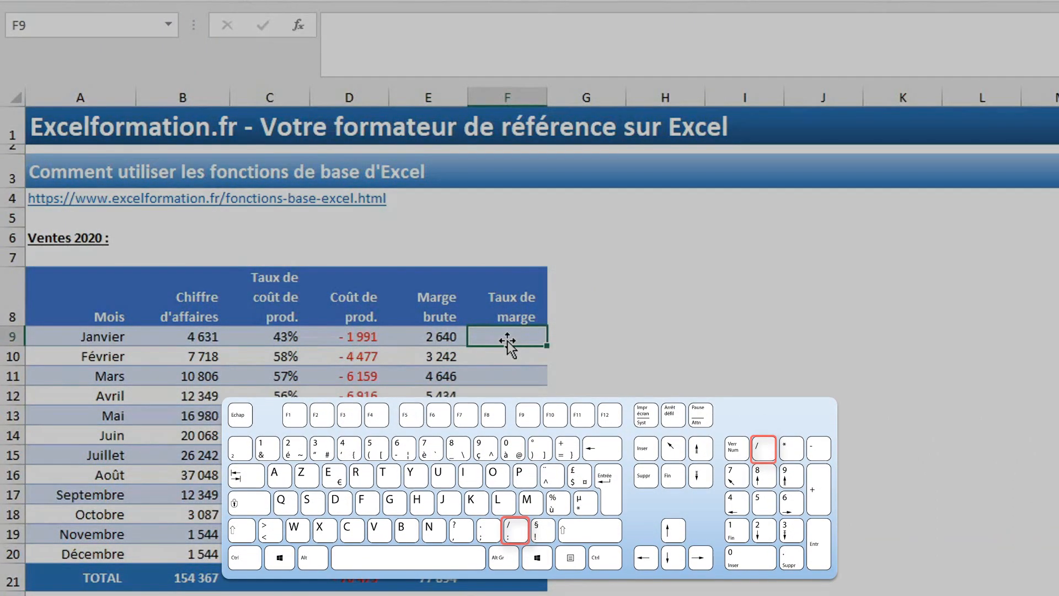
text(=)
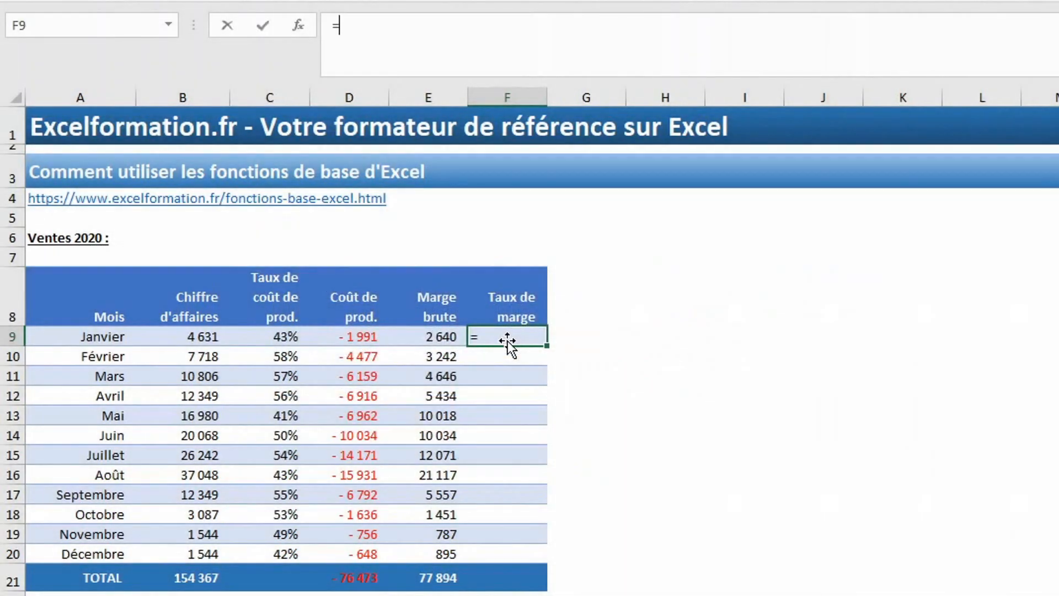
click(421, 336)
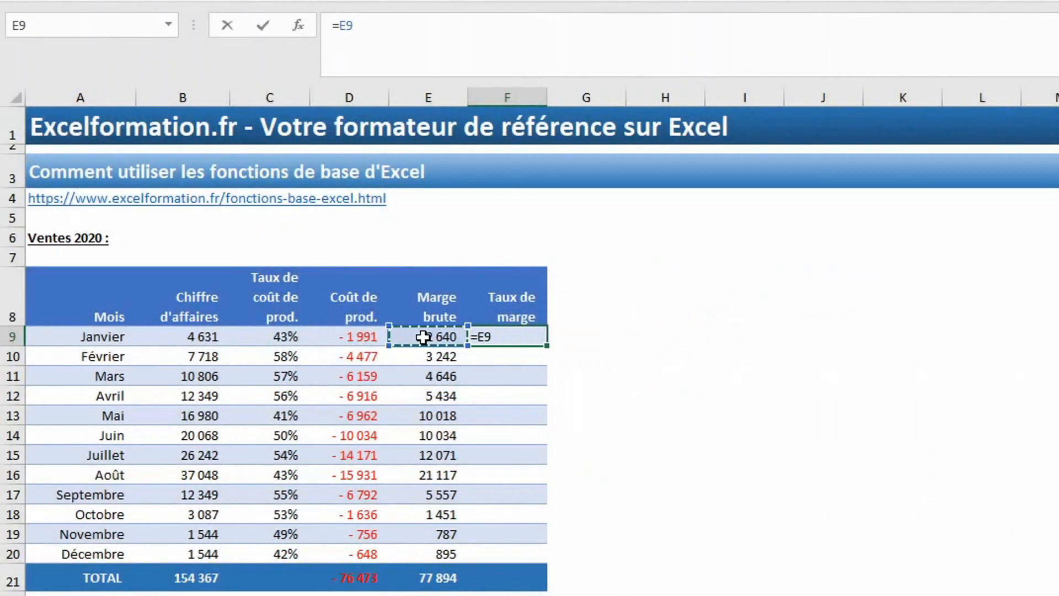
text(/)
click(186, 337)
key(Return)
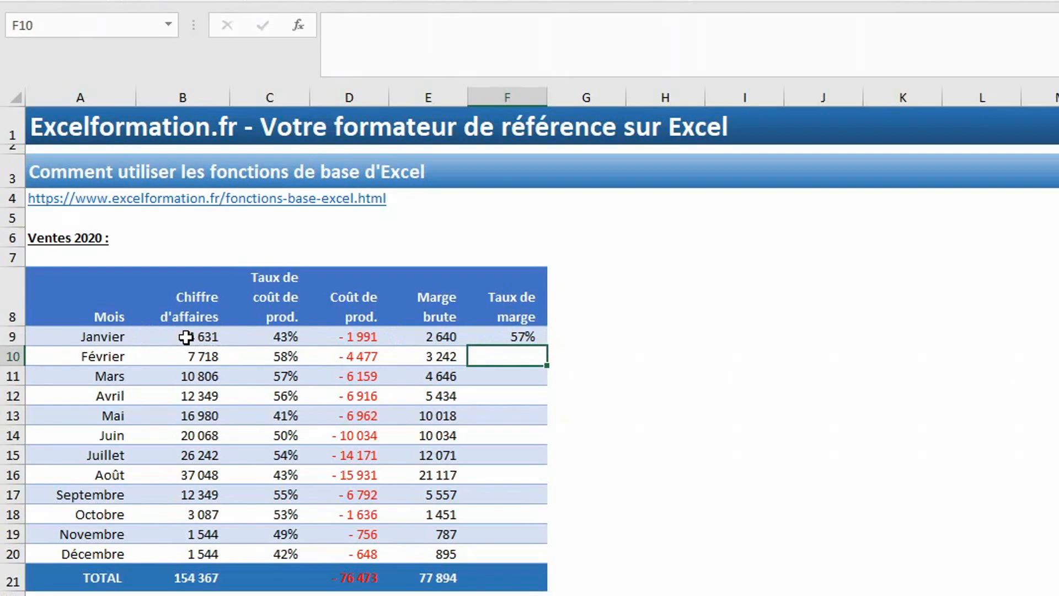
Step: Fill the margin rate formula from F9 down to December in F20, copying values without formatting
click(528, 336)
double_click(553, 345)
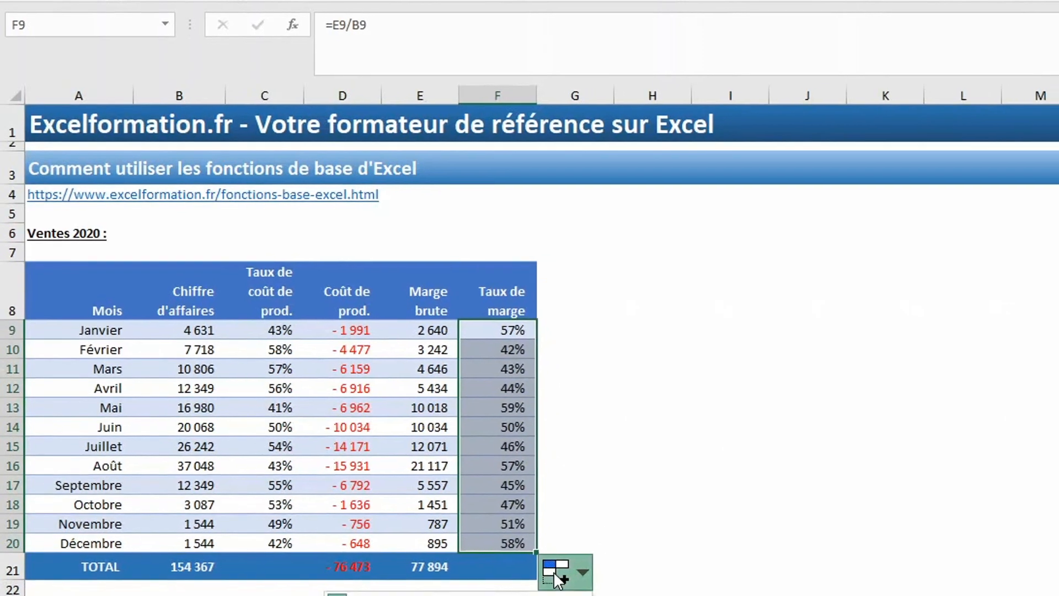
click(563, 579)
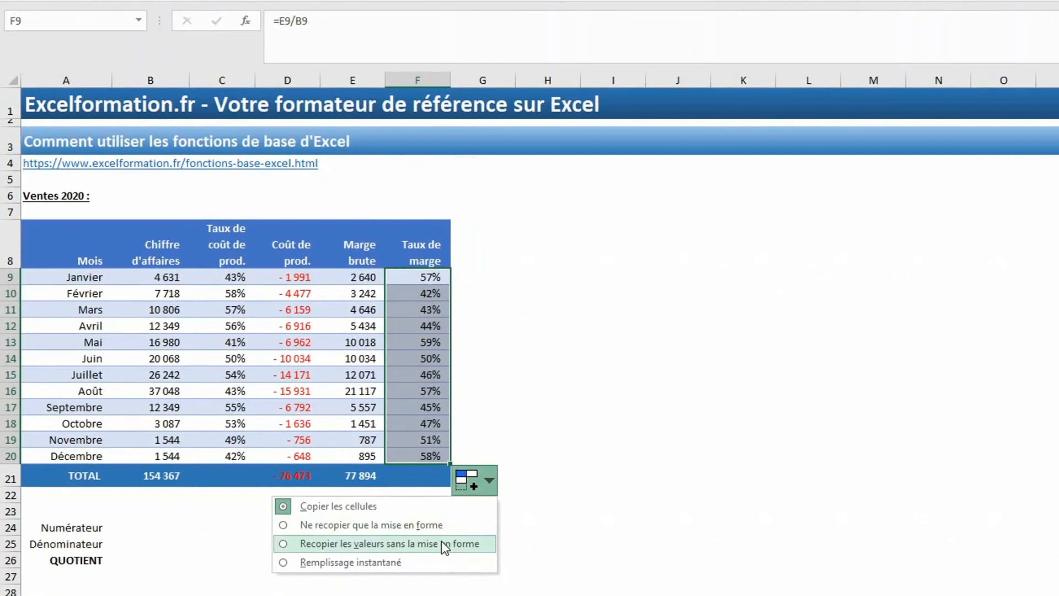
click(441, 544)
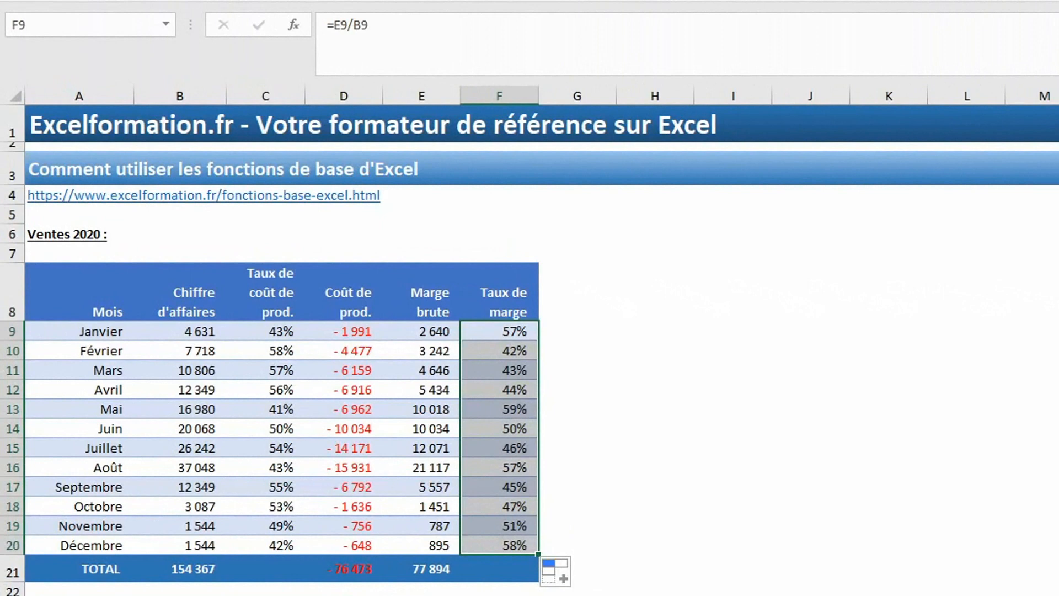
click(521, 331)
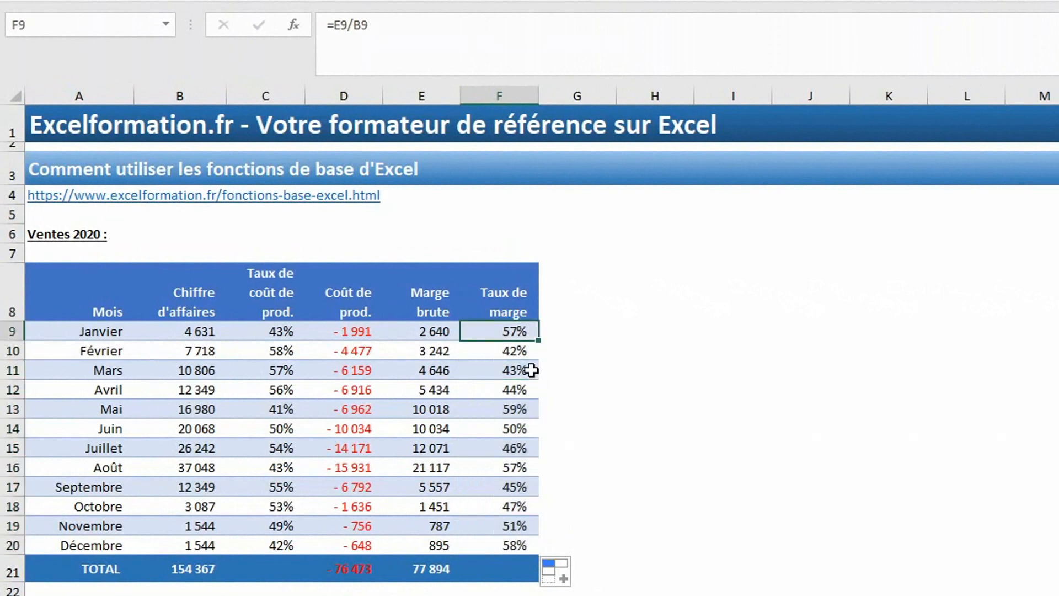
Step: Calculate the overall margin rate in the total row, cell F21, with the formula =E21/B21
click(522, 572)
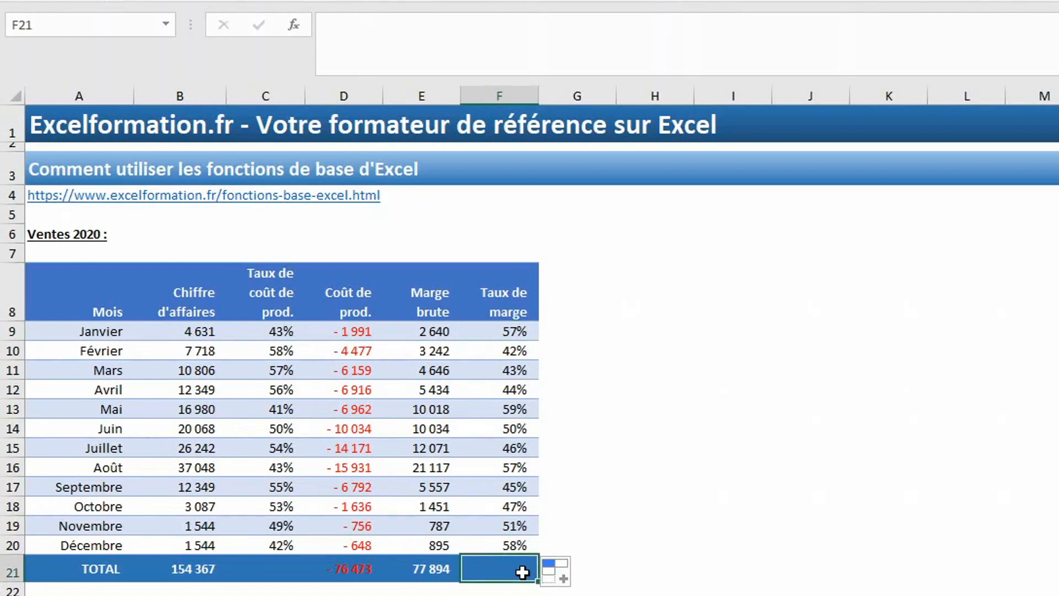
text(=)
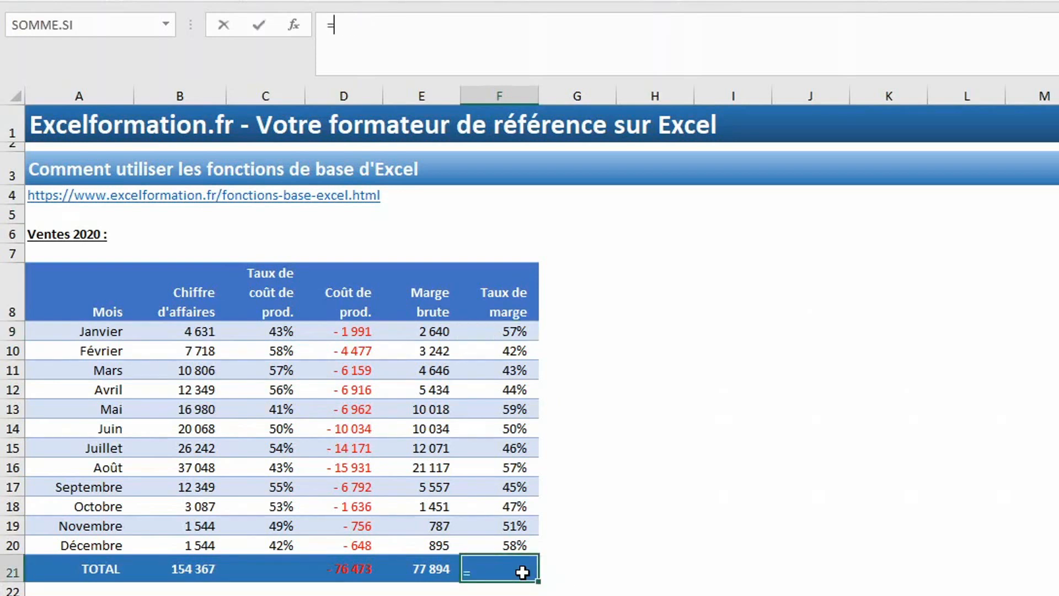
key(Left)
text(/)
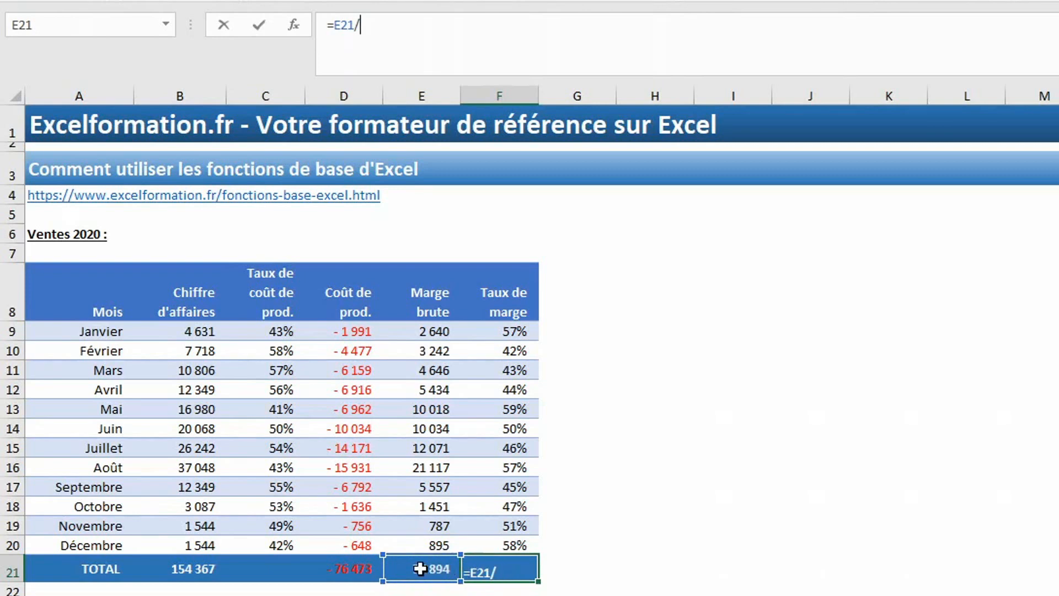
click(191, 566)
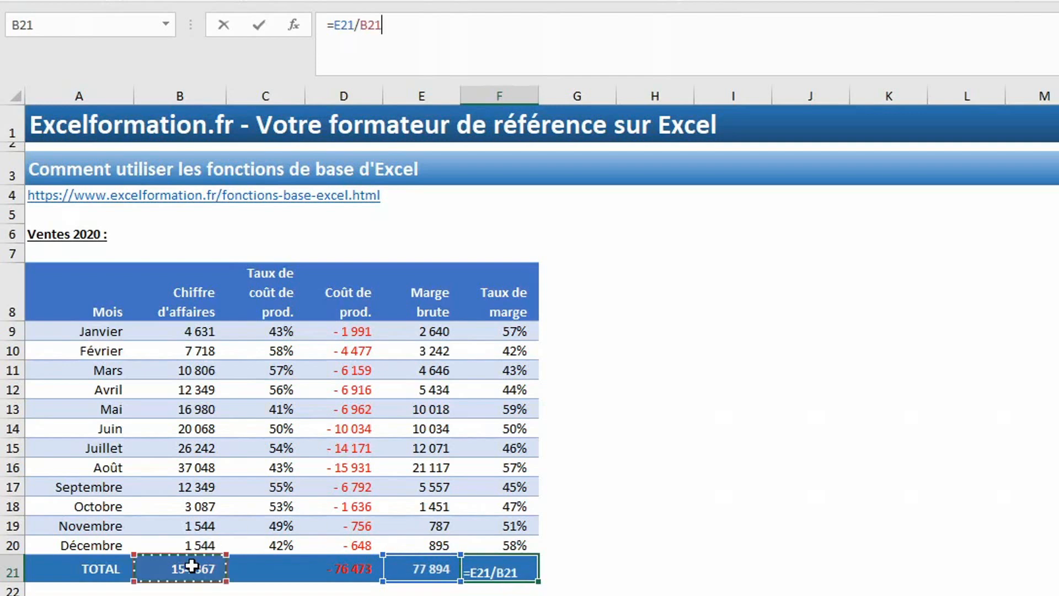
key(Return)
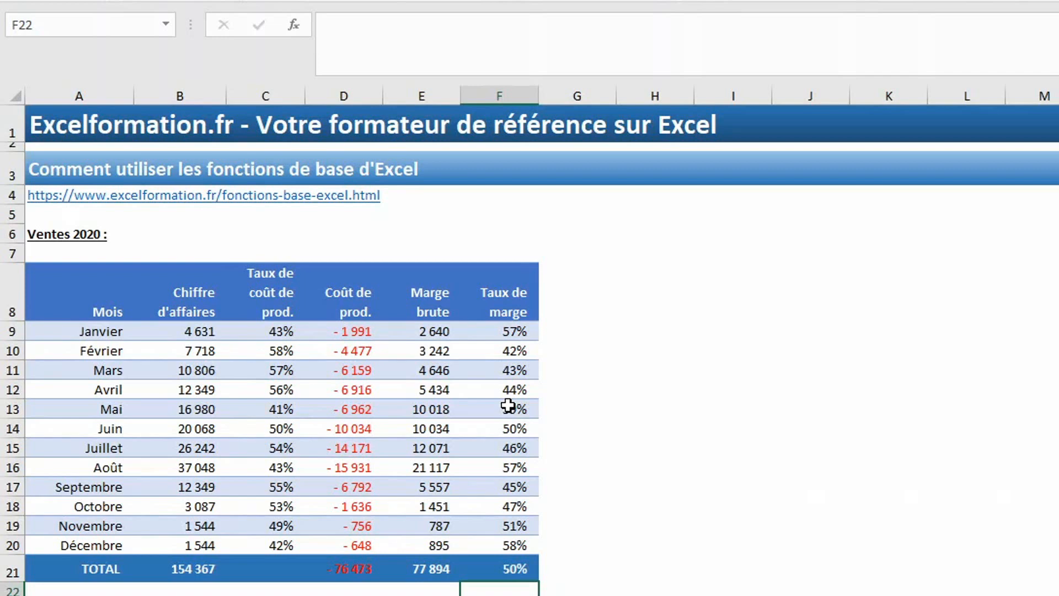
Step: Replace the margin rate formulas in F9:F21 with the PRODUIT function, entering =PRODUIT(E9;1/B9) across the whole range at once
drag(499, 331, 505, 563)
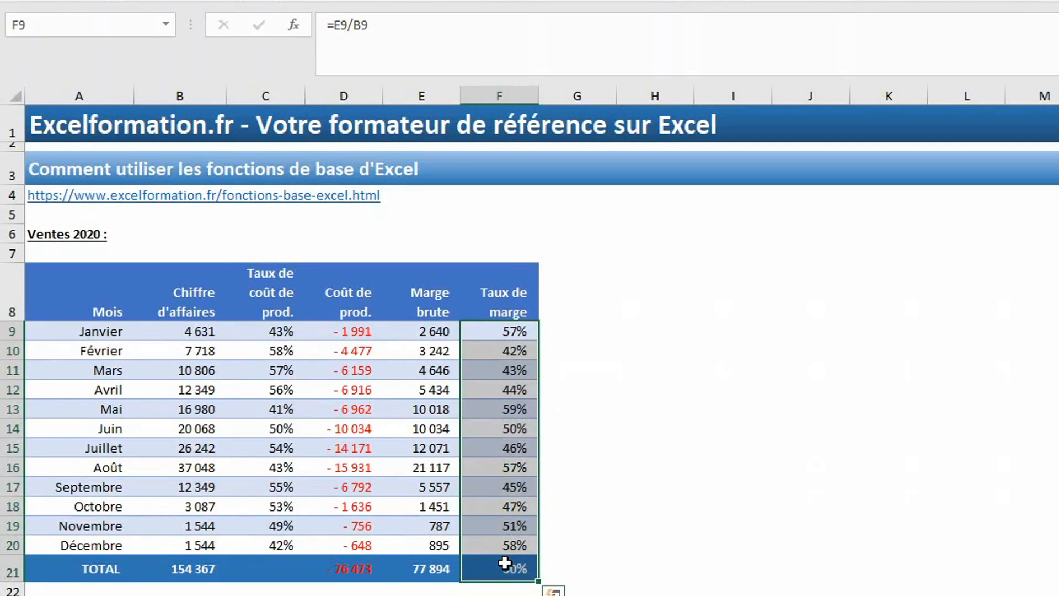
text(=produit()
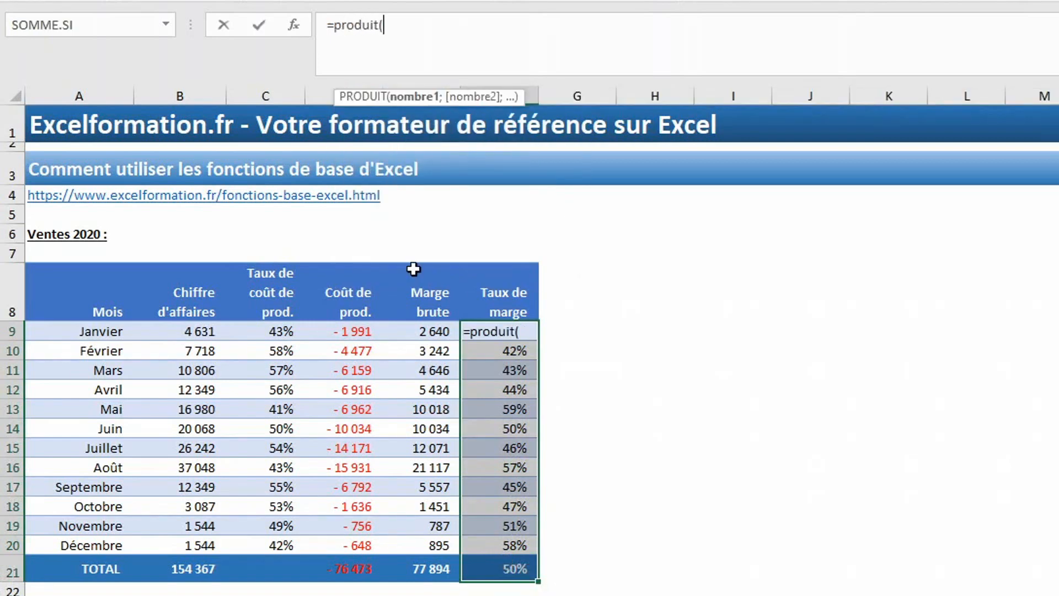
click(433, 334)
text(;1/)
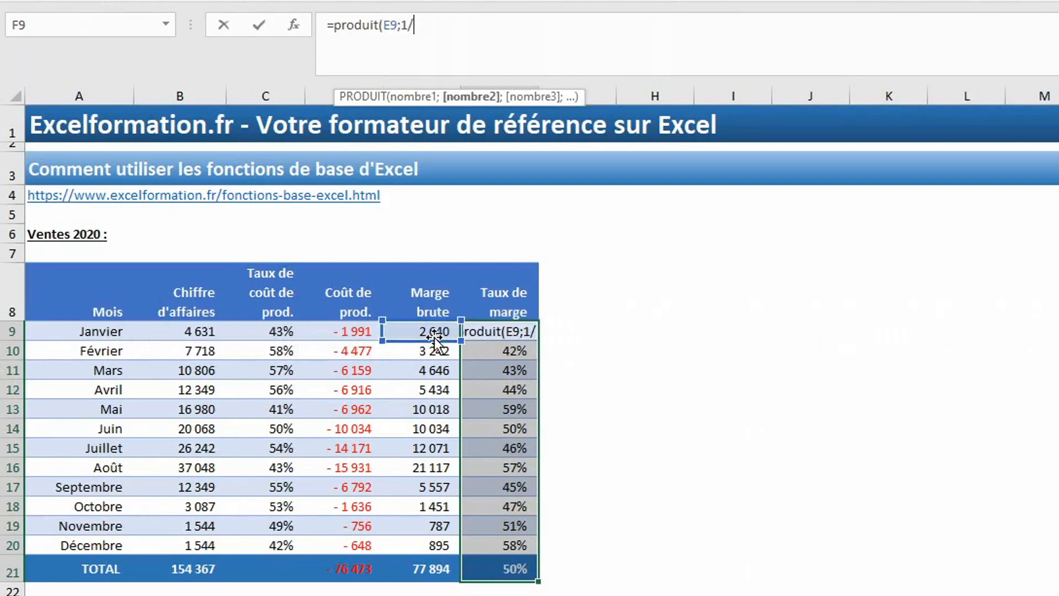
click(193, 331)
text())
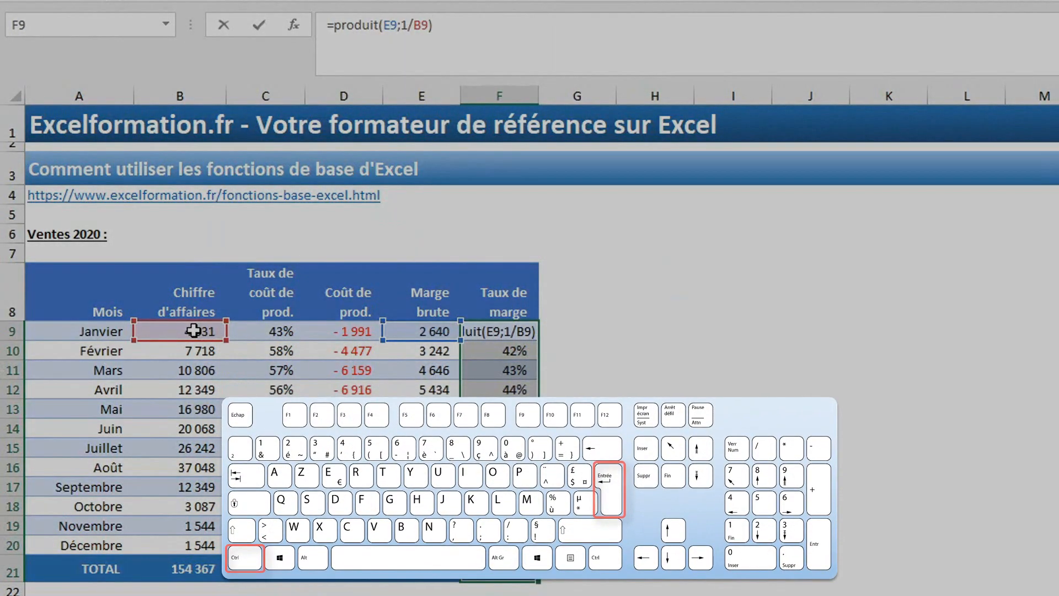
key(ctrl+Return)
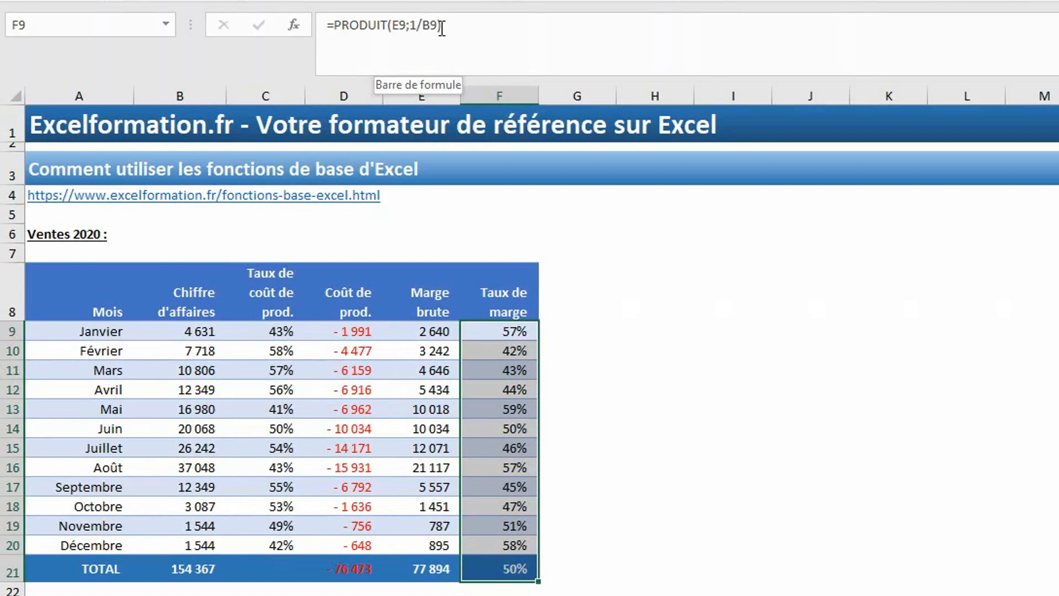
Step: Try to calculate the margin rates in F9:F21 with the QUOTIENT function, using E9 as numerator and B9 as denominator
text(=quotient()
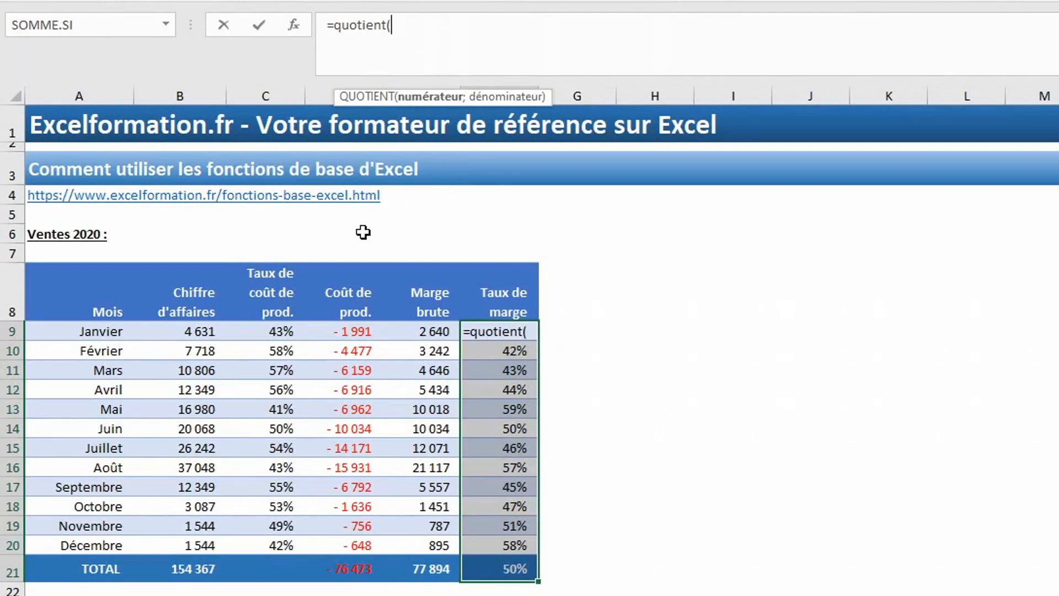
click(441, 332)
text(;)
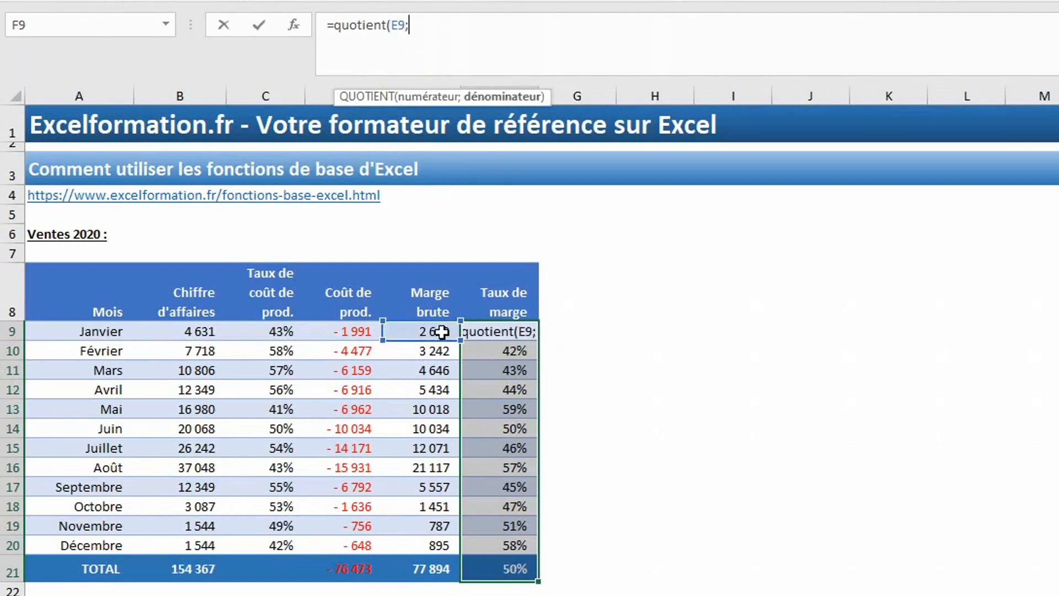
click(199, 331)
key(Return)
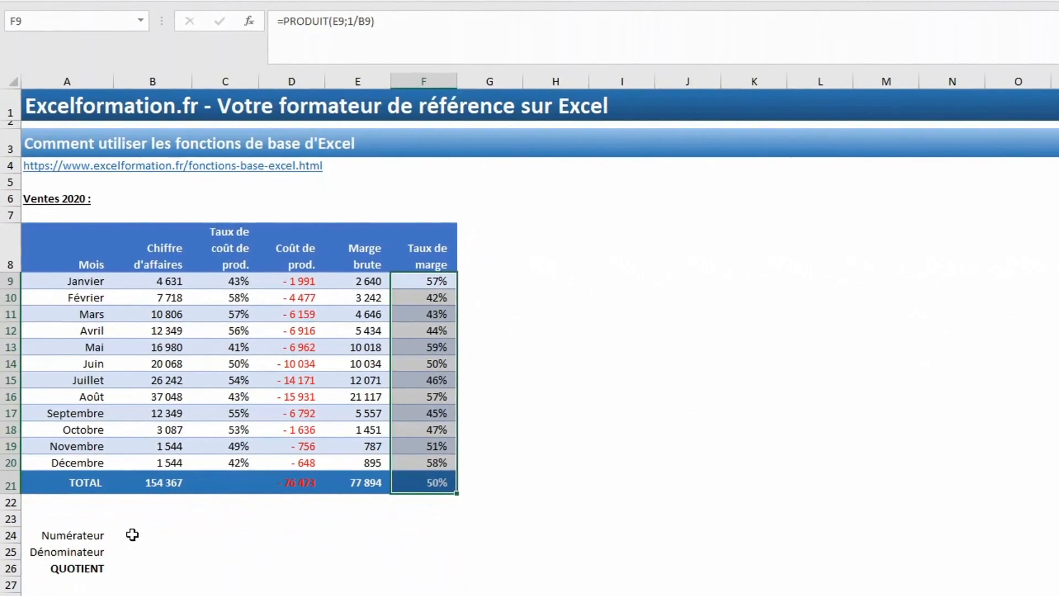
Step: Enter 10 as the numerator in B24 and 3 as the denominator in B25 below the table
click(131, 531)
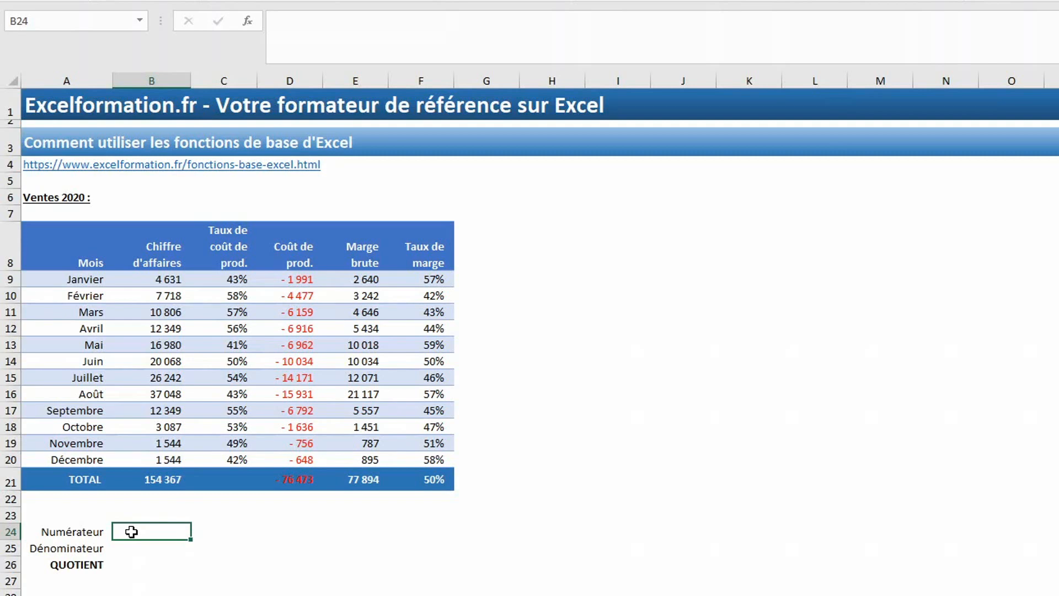
text(10)
key(Return)
text(3)
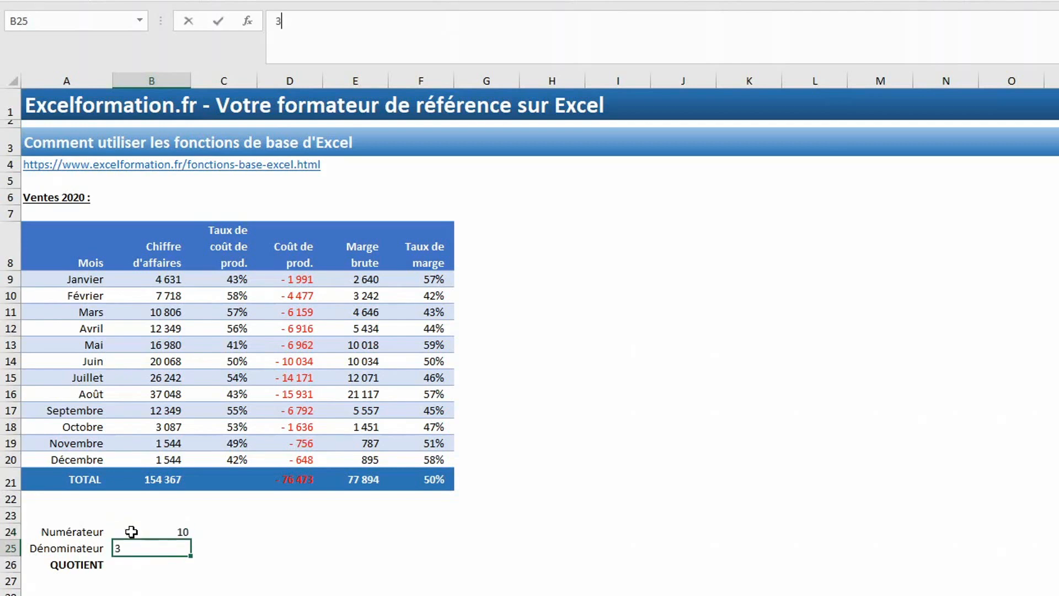
key(Return)
Step: Calculate the integer quotient in B26 with the formula =QUOTIENT(B24;B25)
text(=quoti)
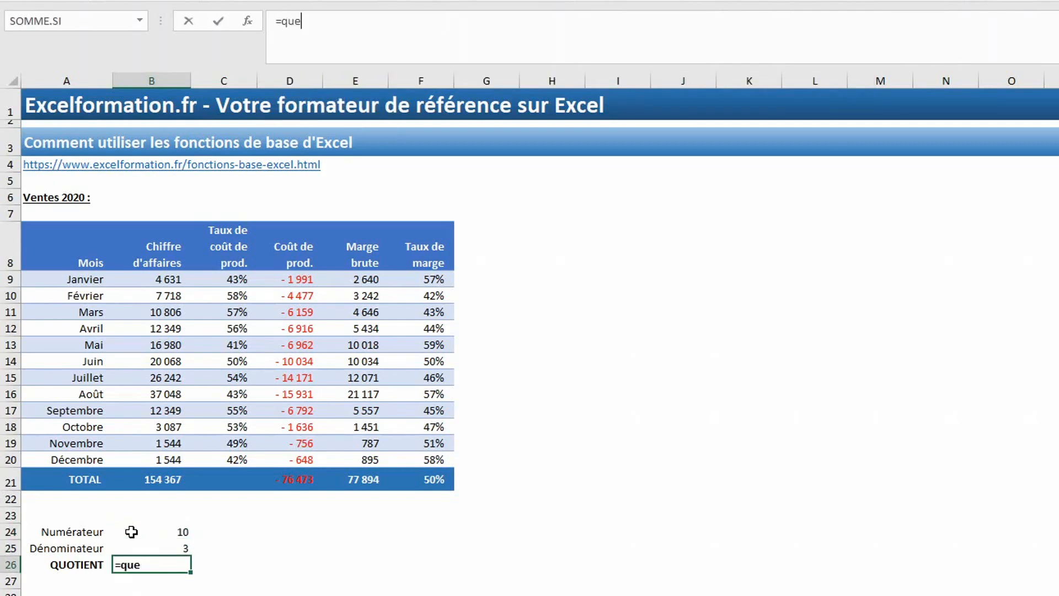
key(Tab)
click(167, 531)
text(;)
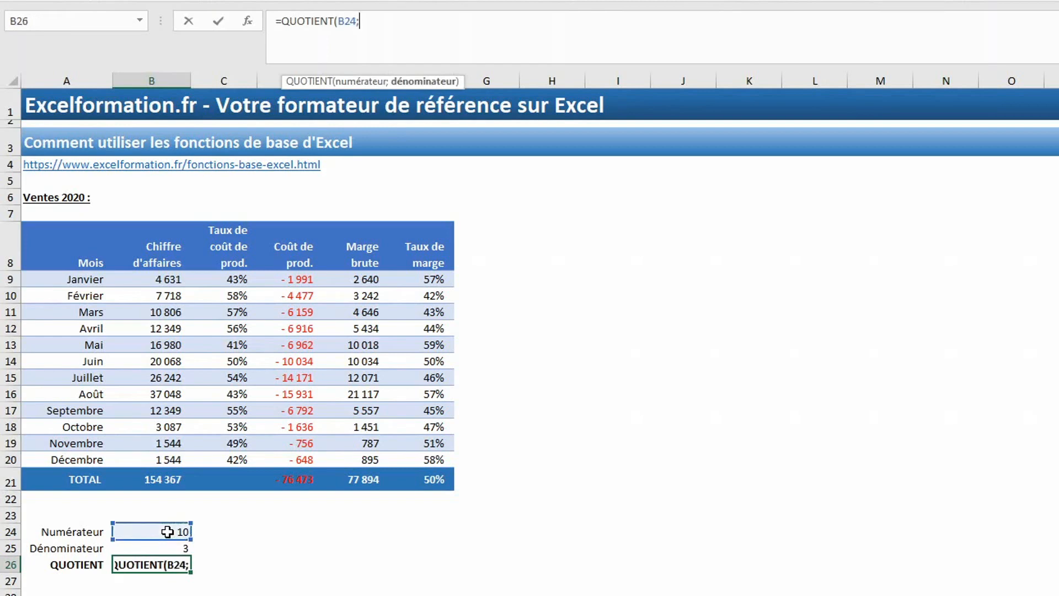
click(170, 546)
text())
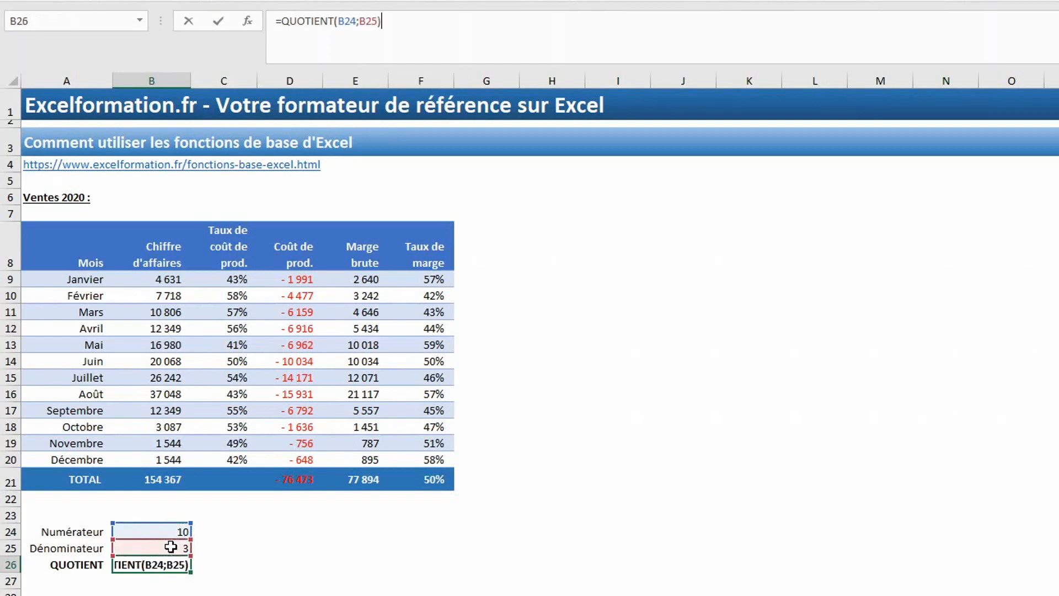
key(Return)
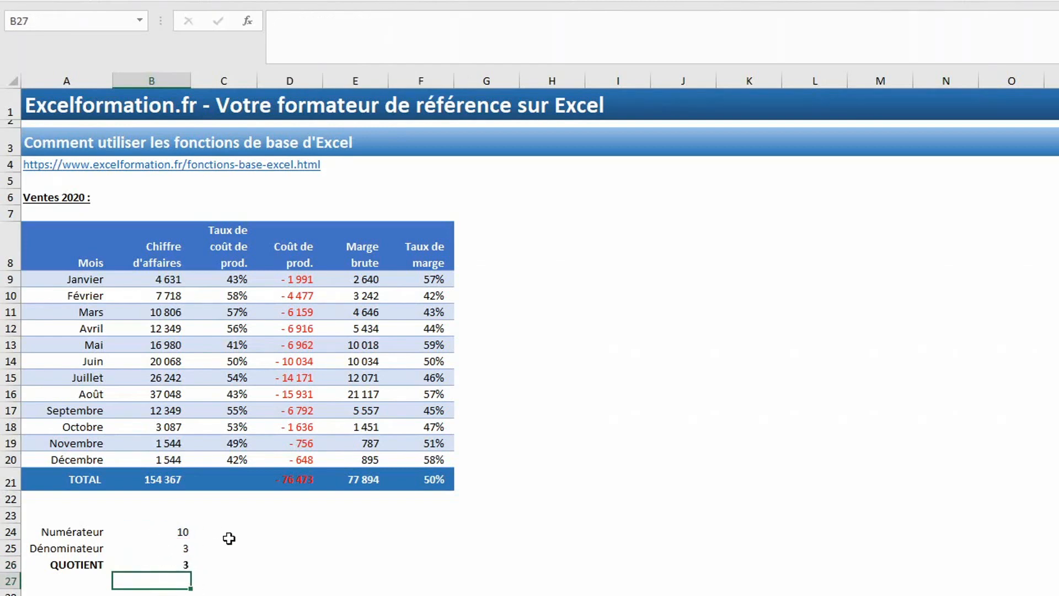
Step: Increase the number format of the quotient in B26 to nine decimal places
click(173, 564)
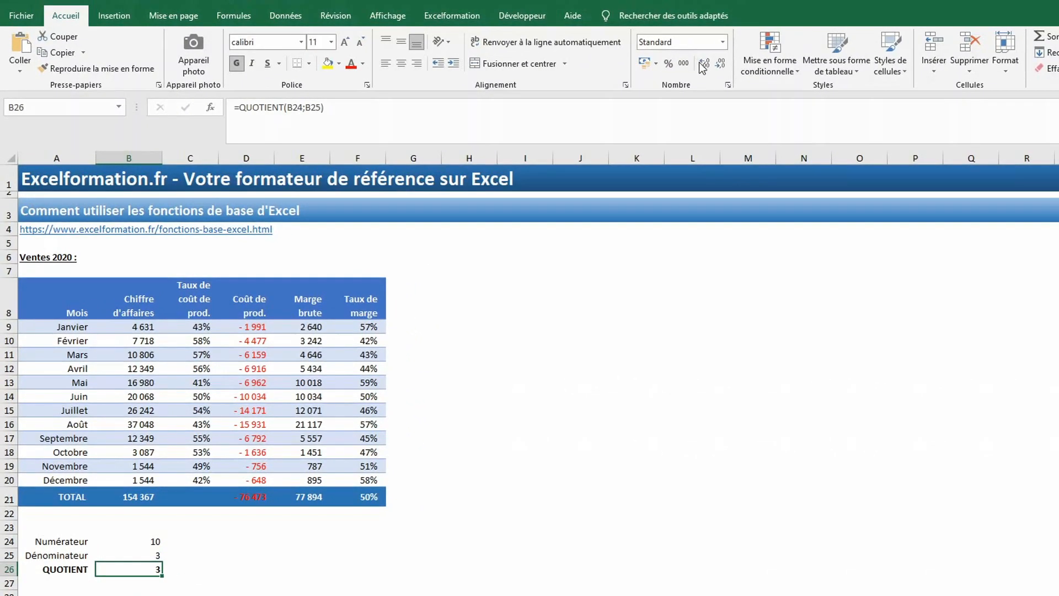
click(705, 64)
click(705, 65)
click(705, 65)
click(704, 65)
click(705, 65)
click(705, 65)
click(707, 64)
click(706, 65)
click(707, 65)
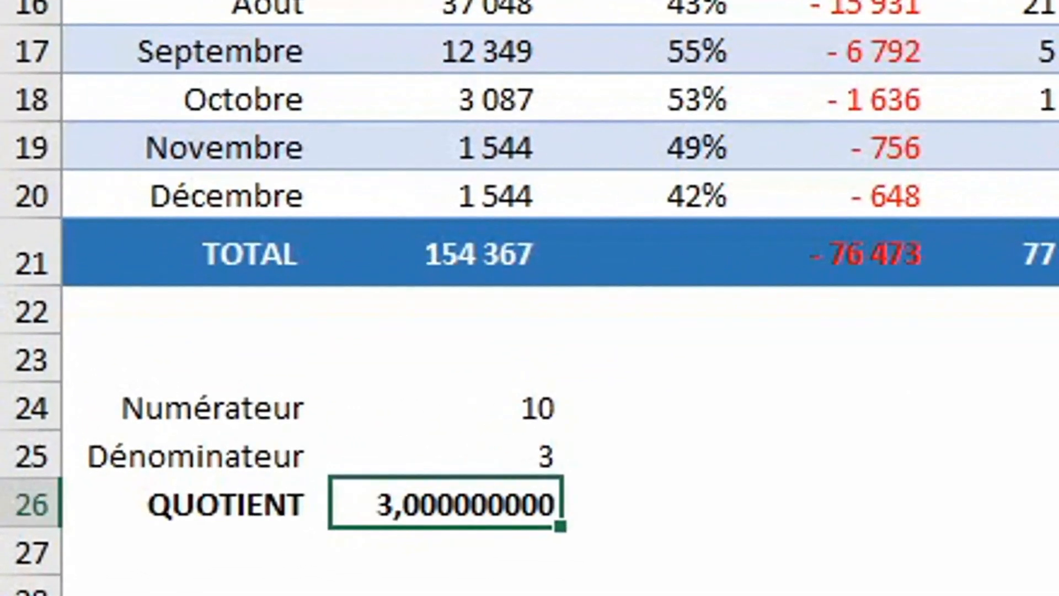